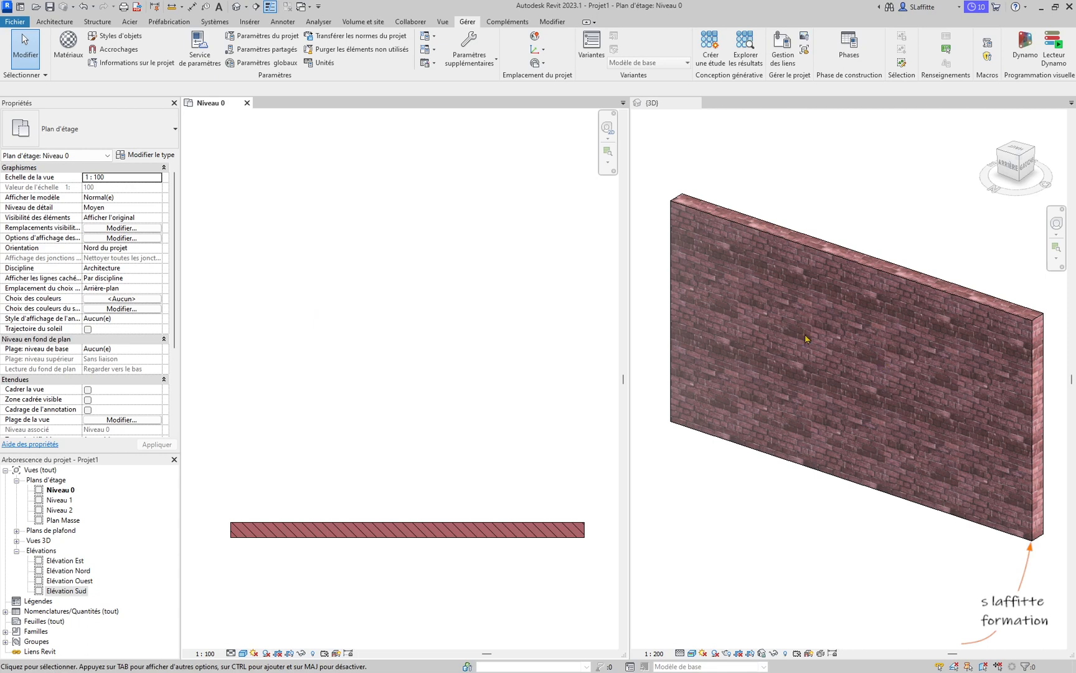
Inspect the brick wall in plan and compare the Graphiques and Apparence settings of its Brique, commune material.
{"action": "left_click", "coordinate": [472, 541]}
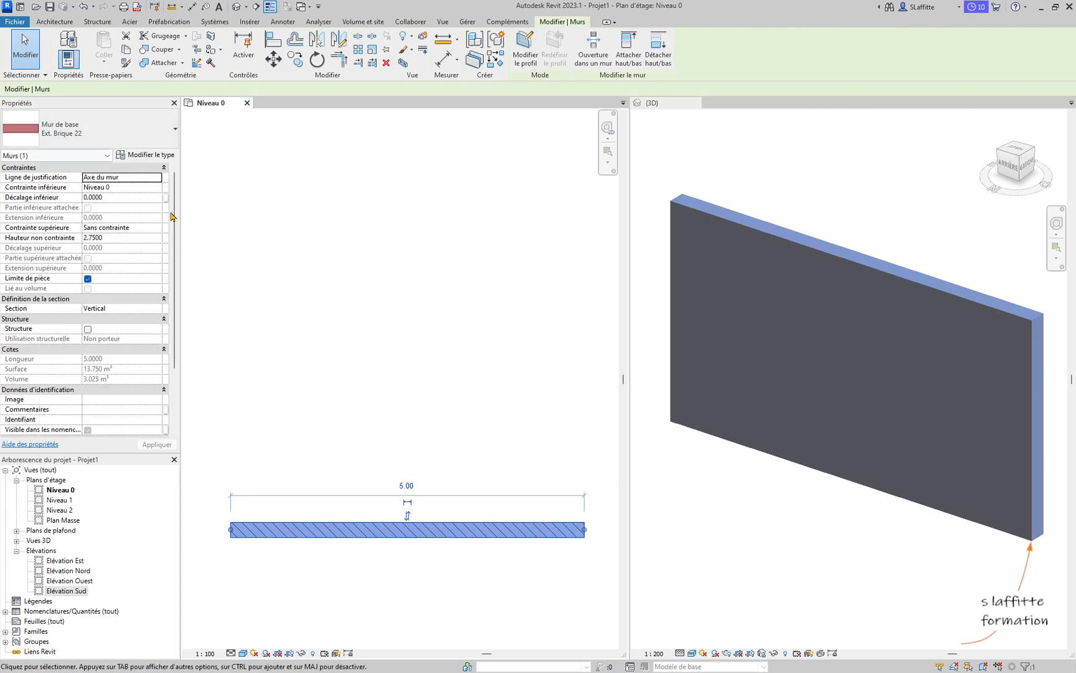
{"action": "left_click", "coordinate": [313, 253]}
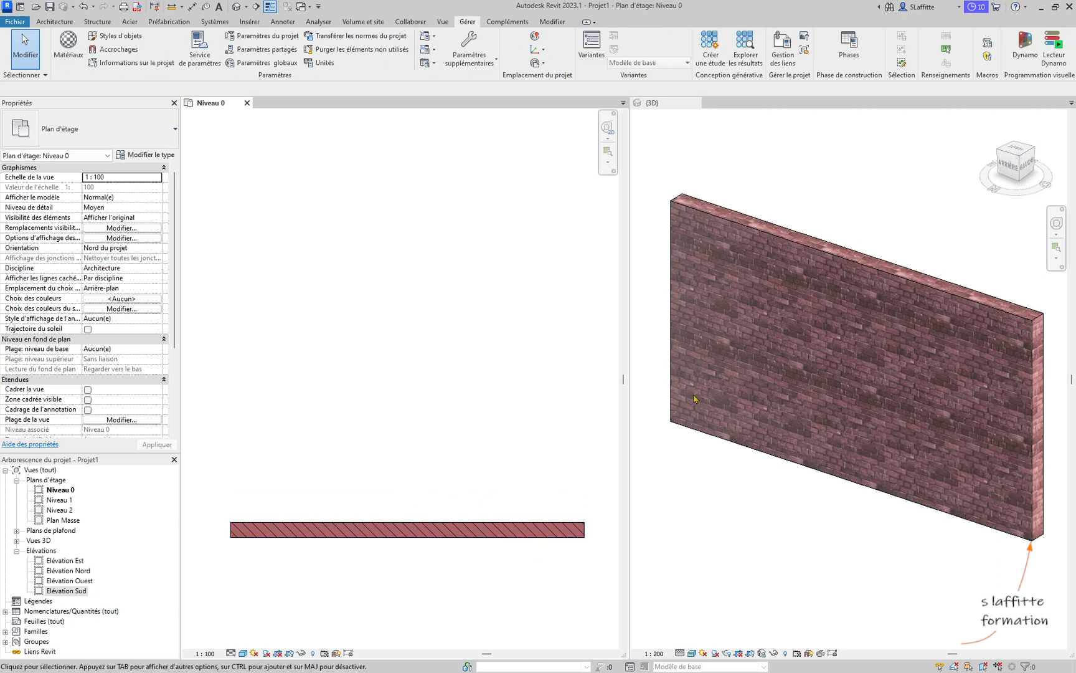
{"action": "left_click", "coordinate": [69, 45]}
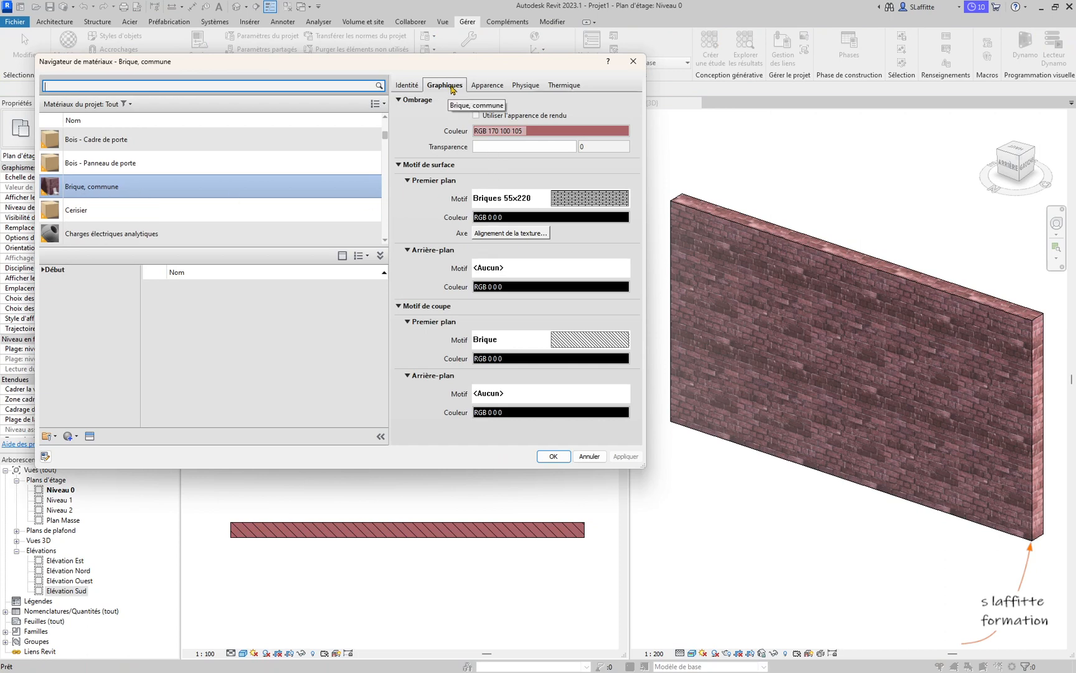
{"action": "left_click", "coordinate": [485, 87]}
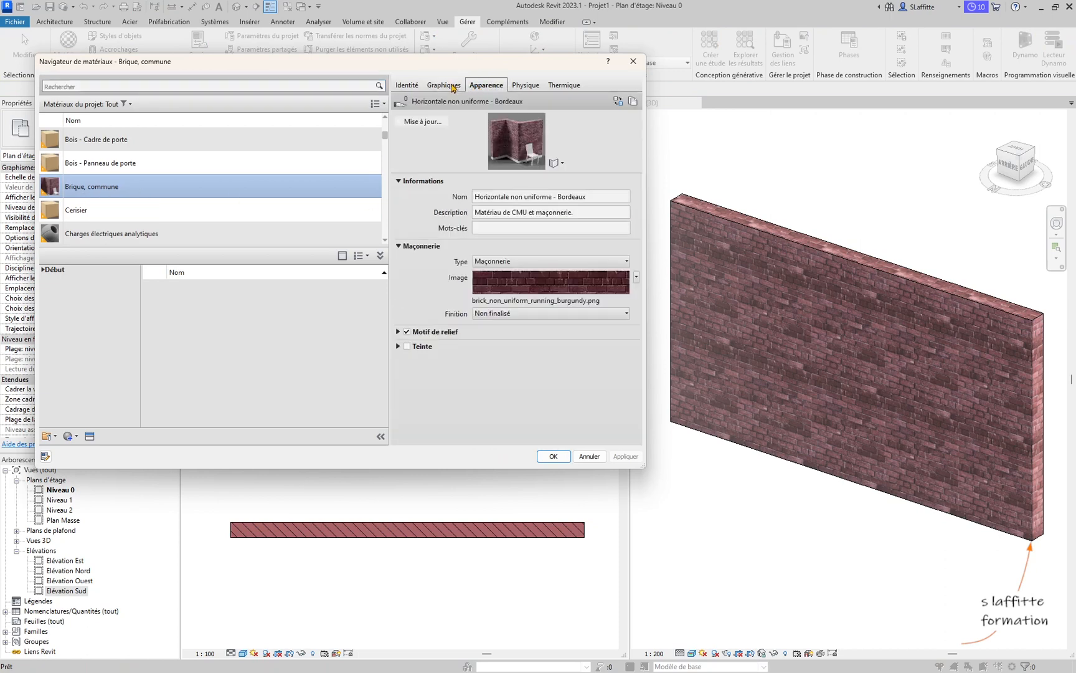
{"action": "left_click", "coordinate": [453, 86]}
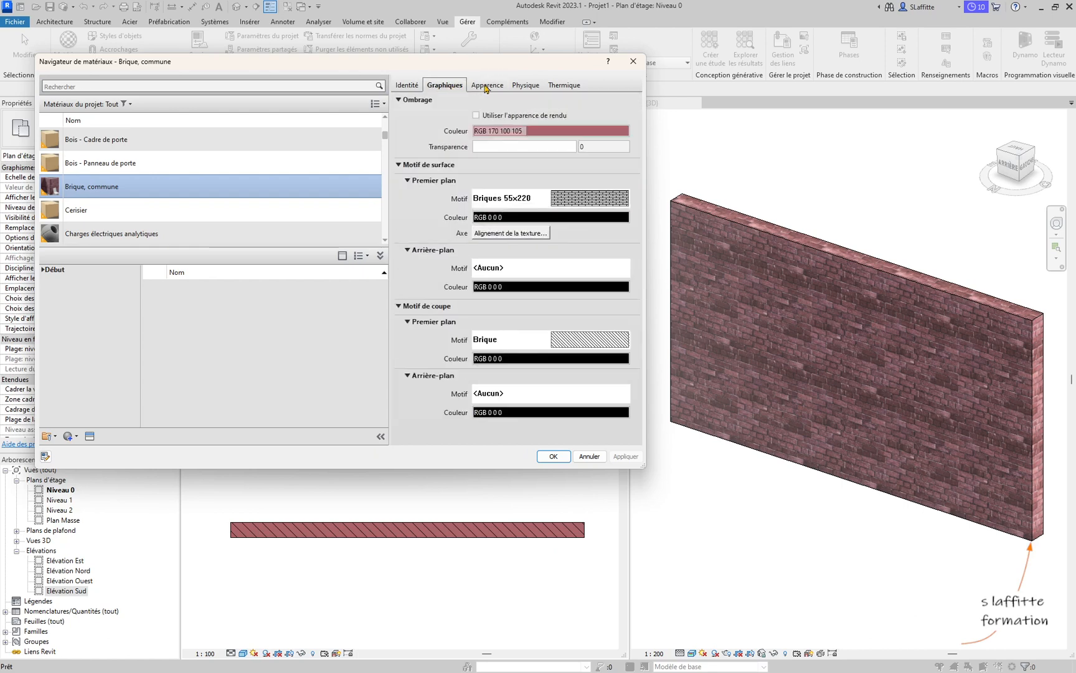
{"action": "left_click", "coordinate": [487, 89]}
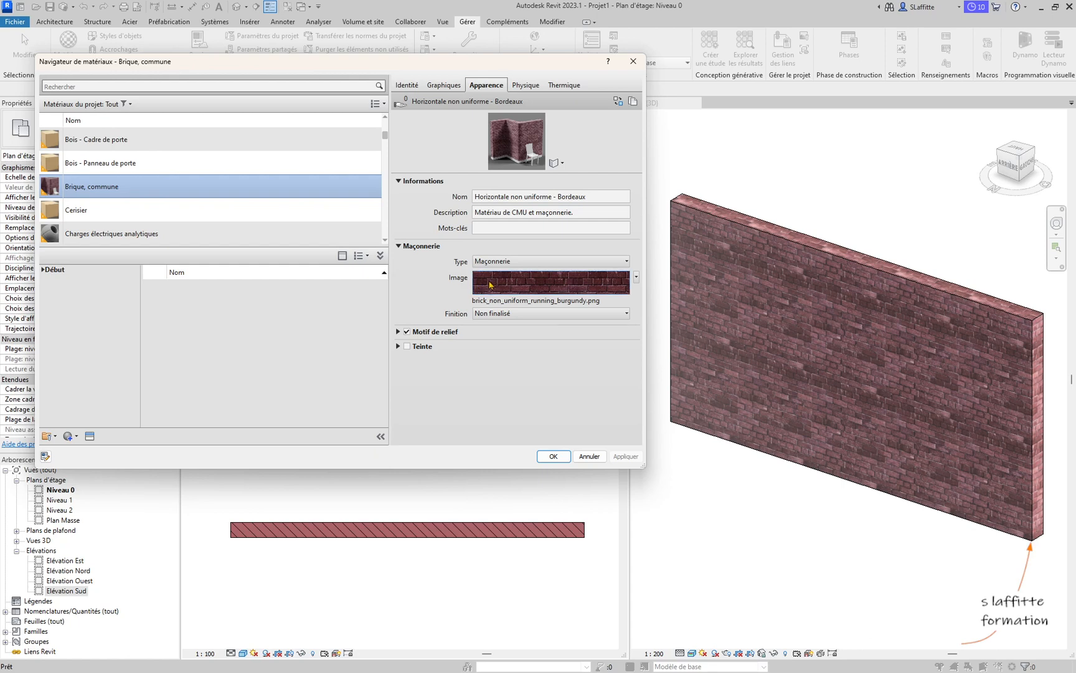
{"action": "mouse_move", "coordinate": [485, 284]}
{"action": "left_click", "coordinate": [633, 61]}
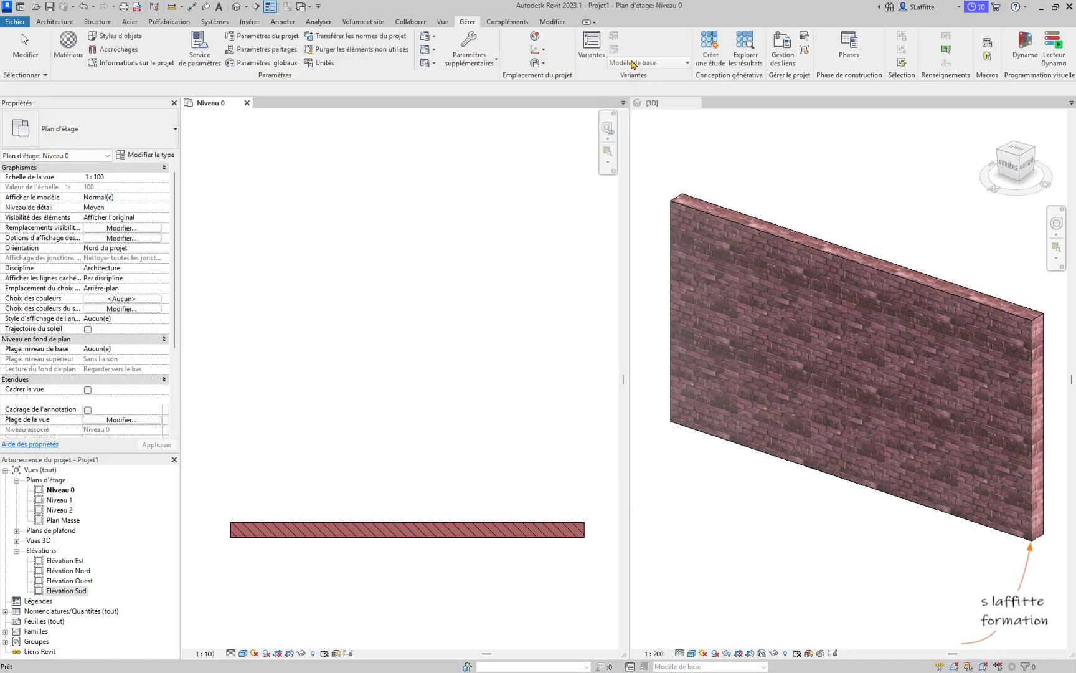
Set the 3D view's visual style to Couleurs uniformes.
{"action": "left_click", "coordinate": [692, 653]}
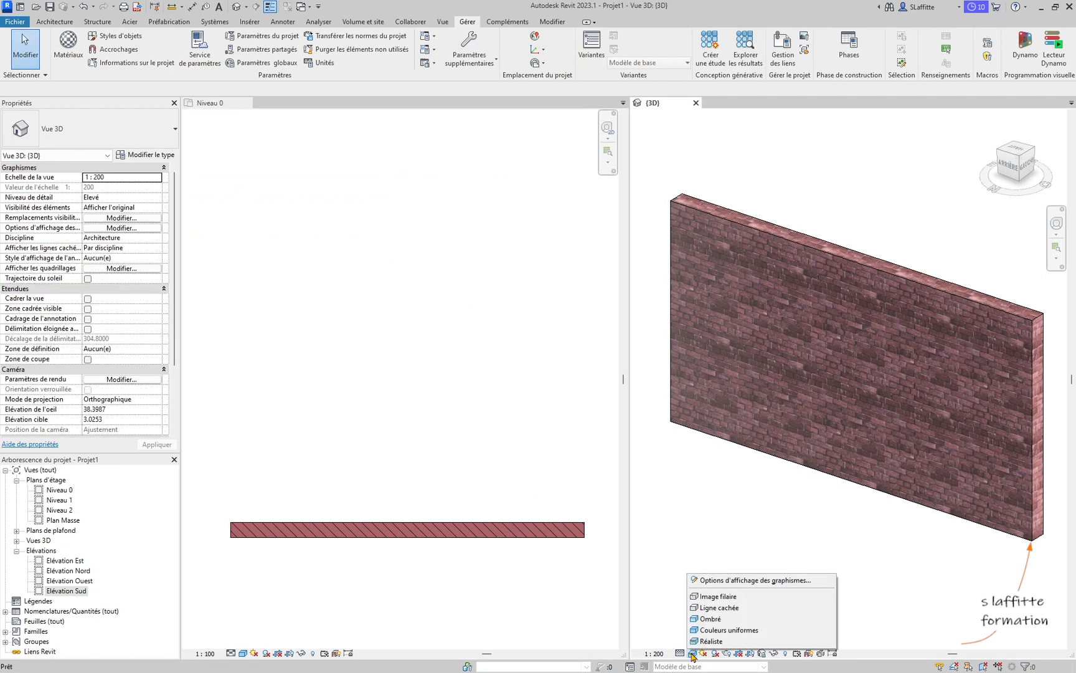
{"action": "left_click", "coordinate": [717, 633]}
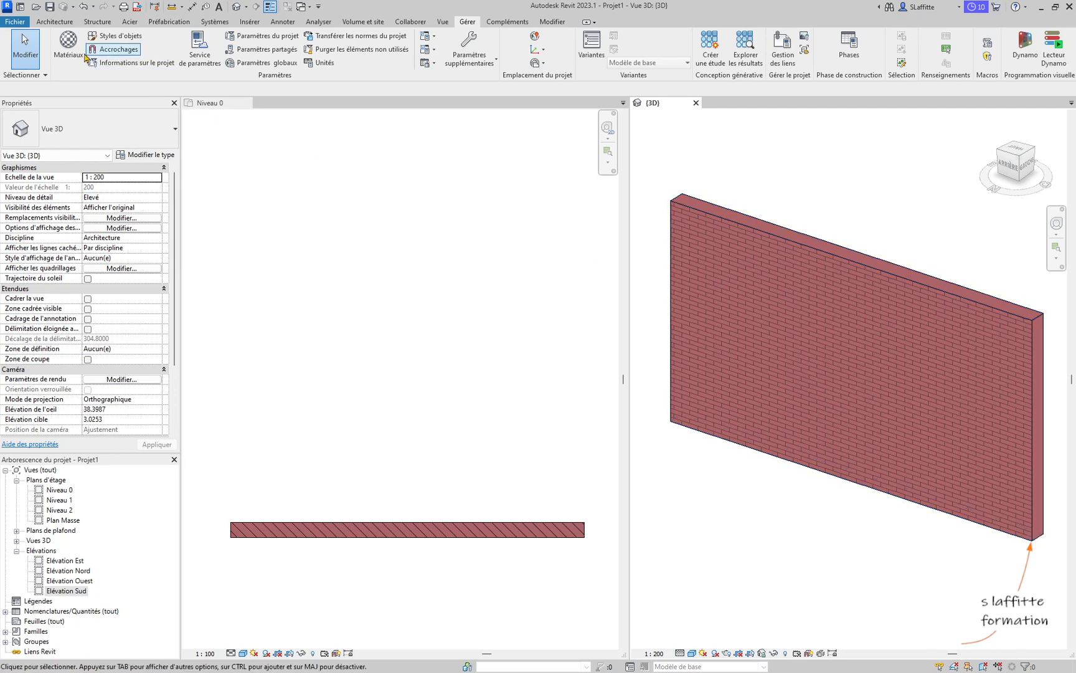
Examine the foreground surface pattern of the Brique, commune material and its pattern type.
{"action": "left_click", "coordinate": [68, 44]}
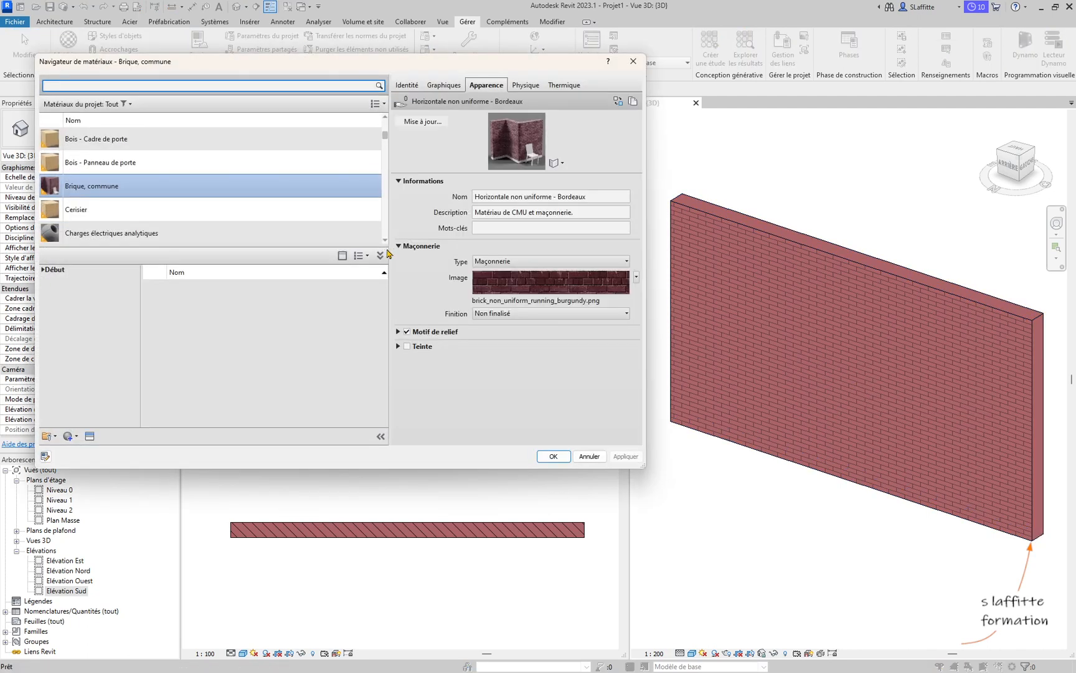
{"action": "left_click", "coordinate": [442, 85]}
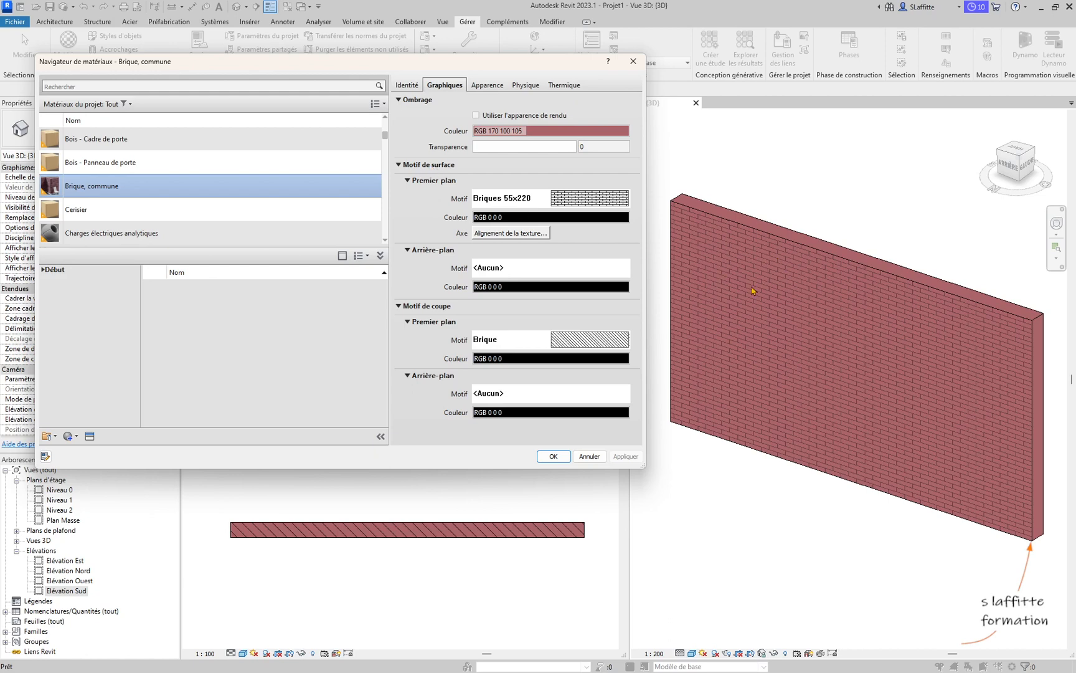
{"action": "left_click", "coordinate": [533, 199]}
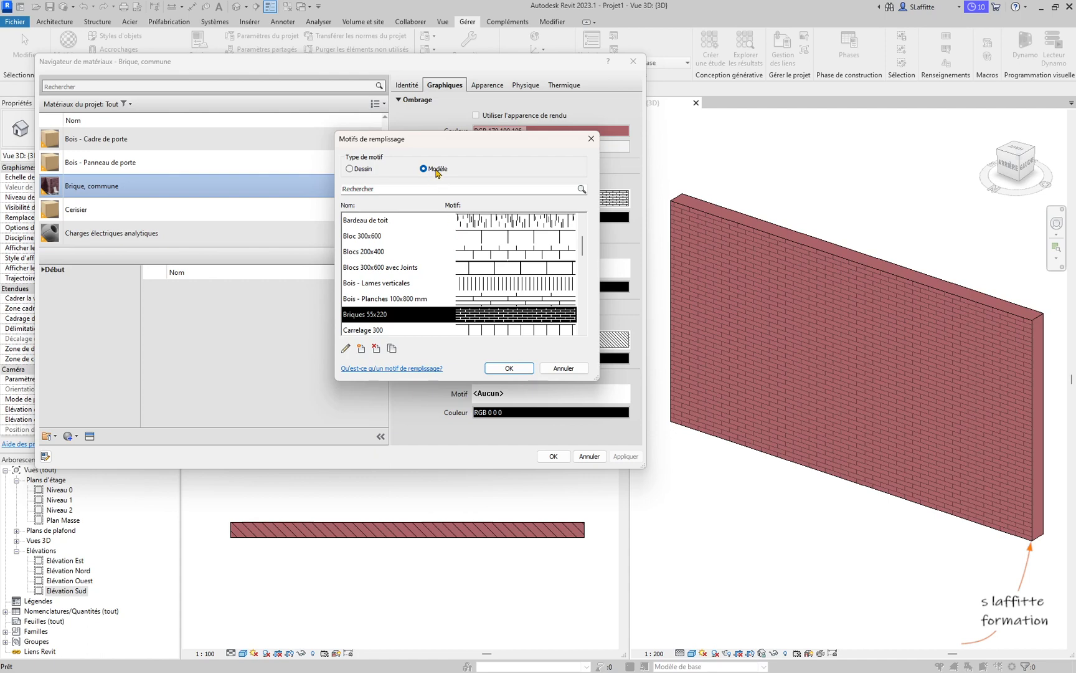
{"action": "left_click", "coordinate": [509, 368]}
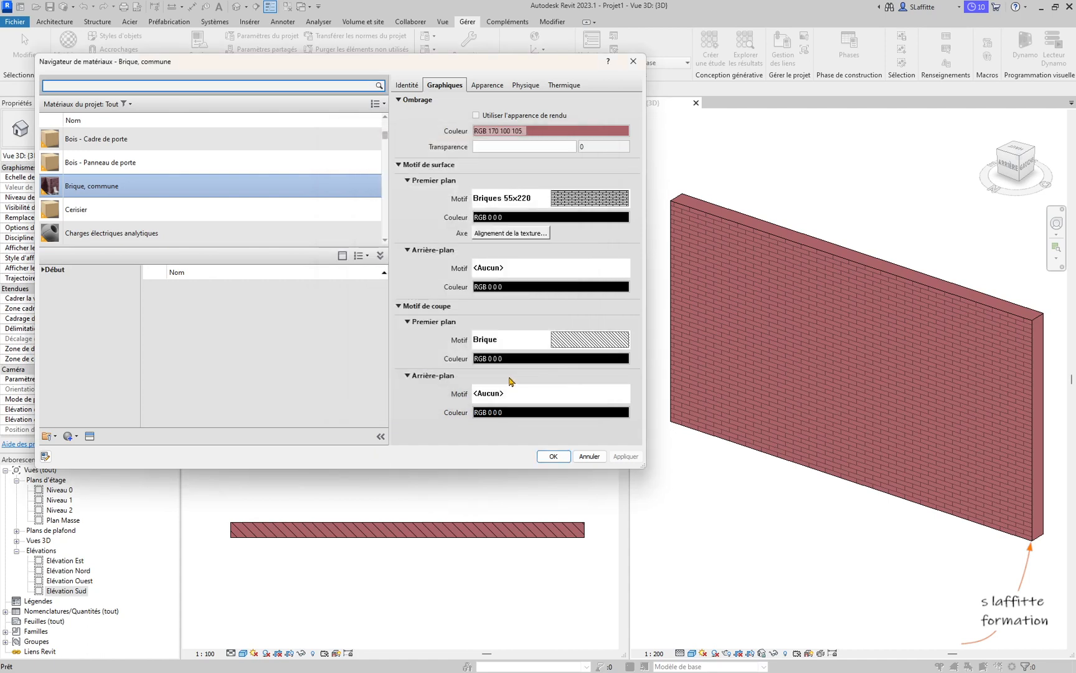
{"action": "left_click", "coordinate": [553, 456]}
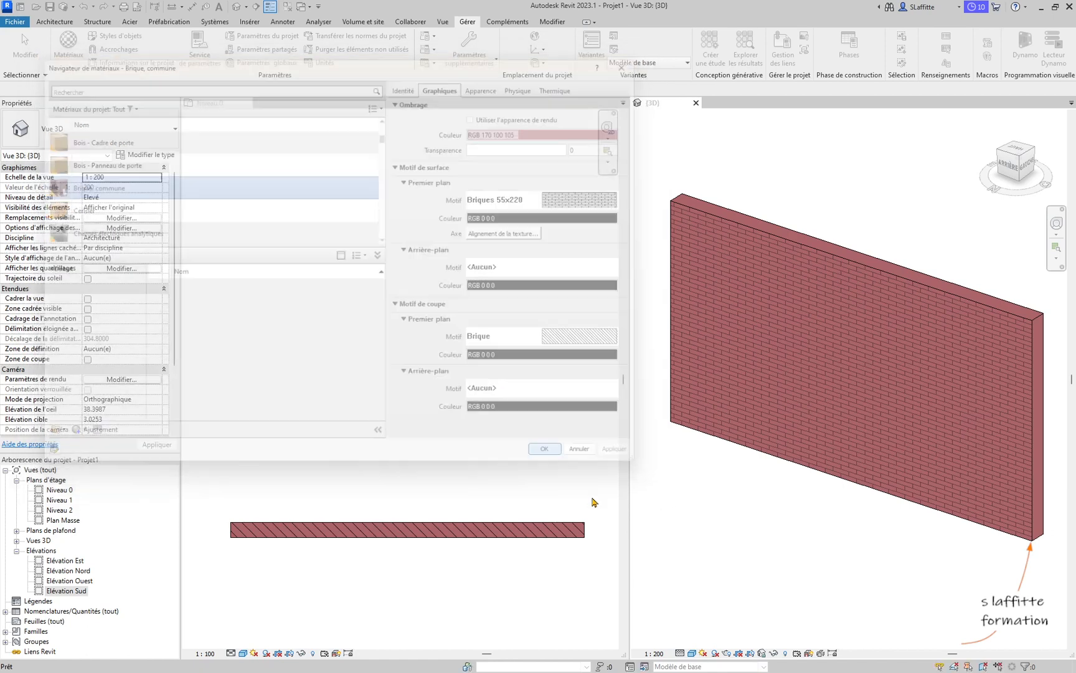
Switch the 3D view's scale to 1:500 and back to 1:200 to compare the model pattern on the wall.
{"action": "left_click", "coordinate": [655, 653]}
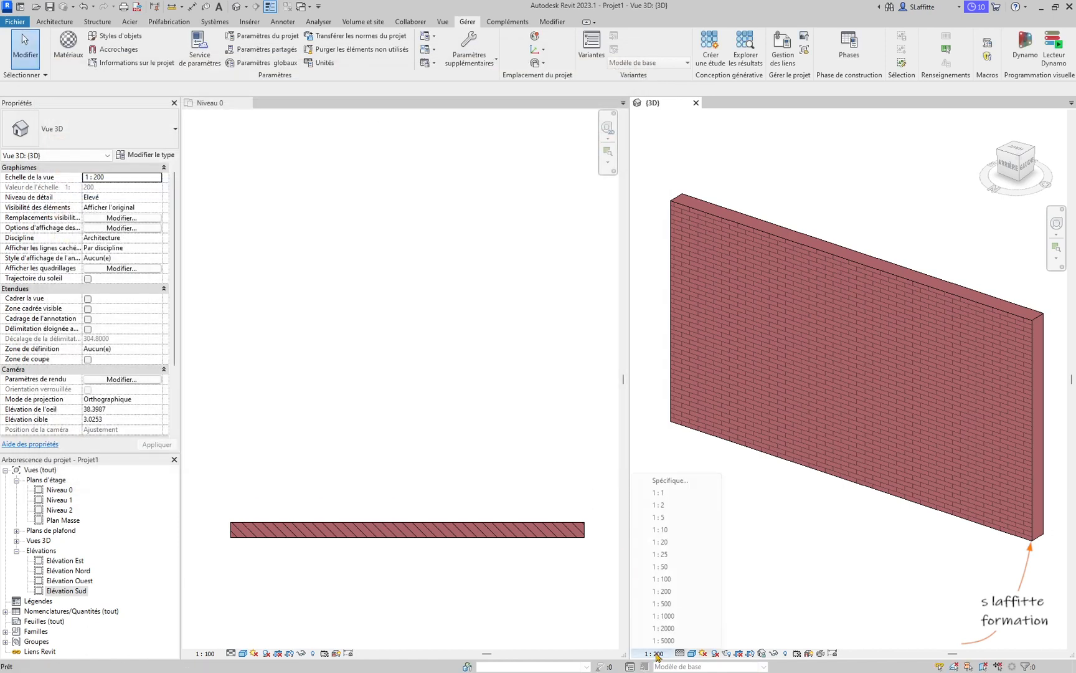
{"action": "left_click", "coordinate": [662, 603]}
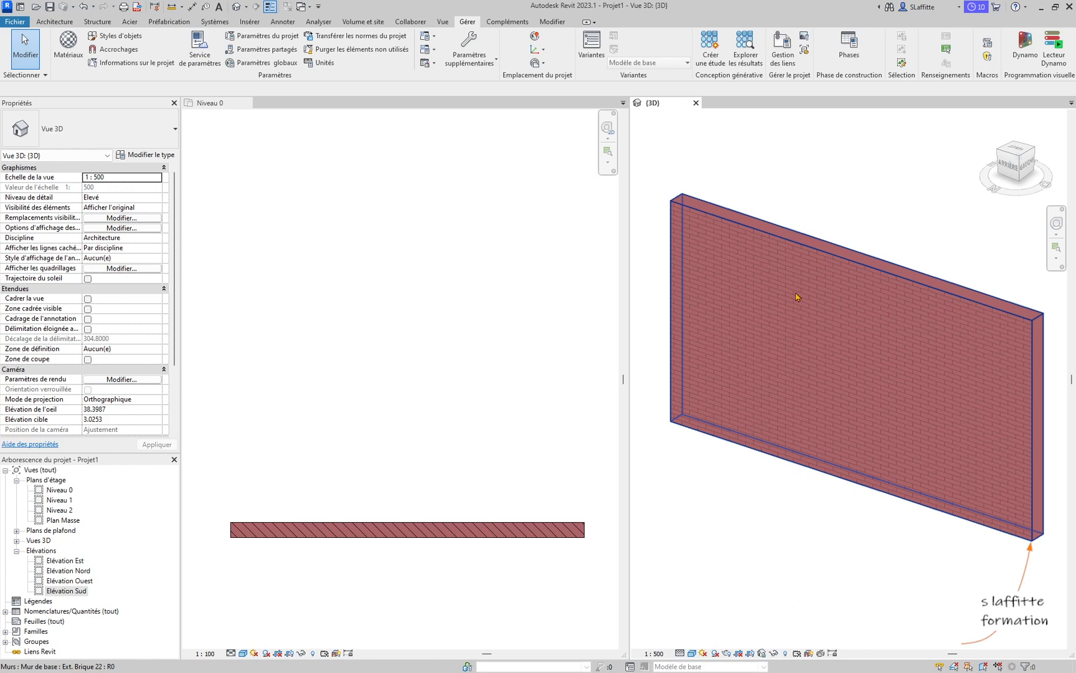
{"action": "left_click", "coordinate": [661, 655]}
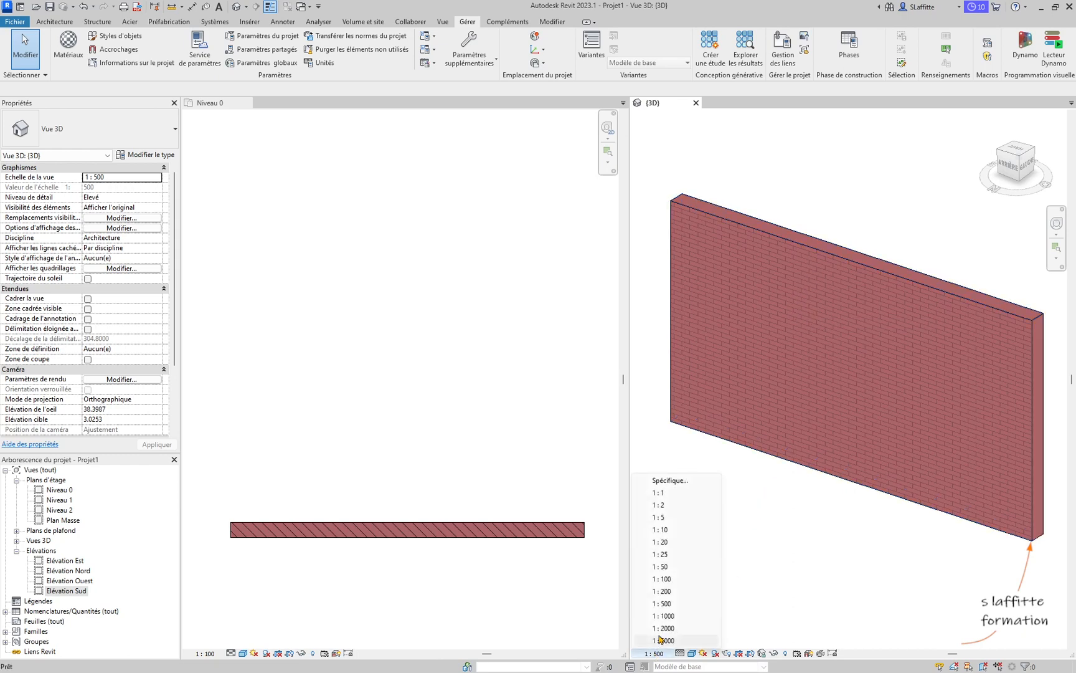
{"action": "left_click", "coordinate": [662, 591]}
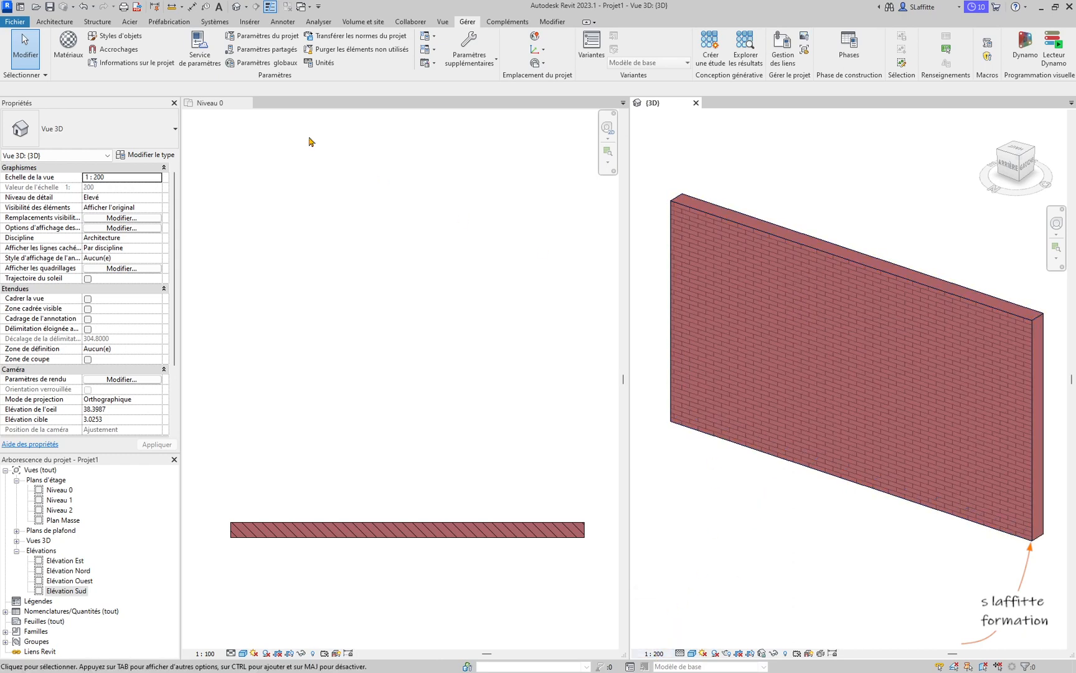
Set the foreground surface pattern of the Brique, commune material to the Dessin pattern Vertical and apply it.
{"action": "left_click", "coordinate": [69, 44]}
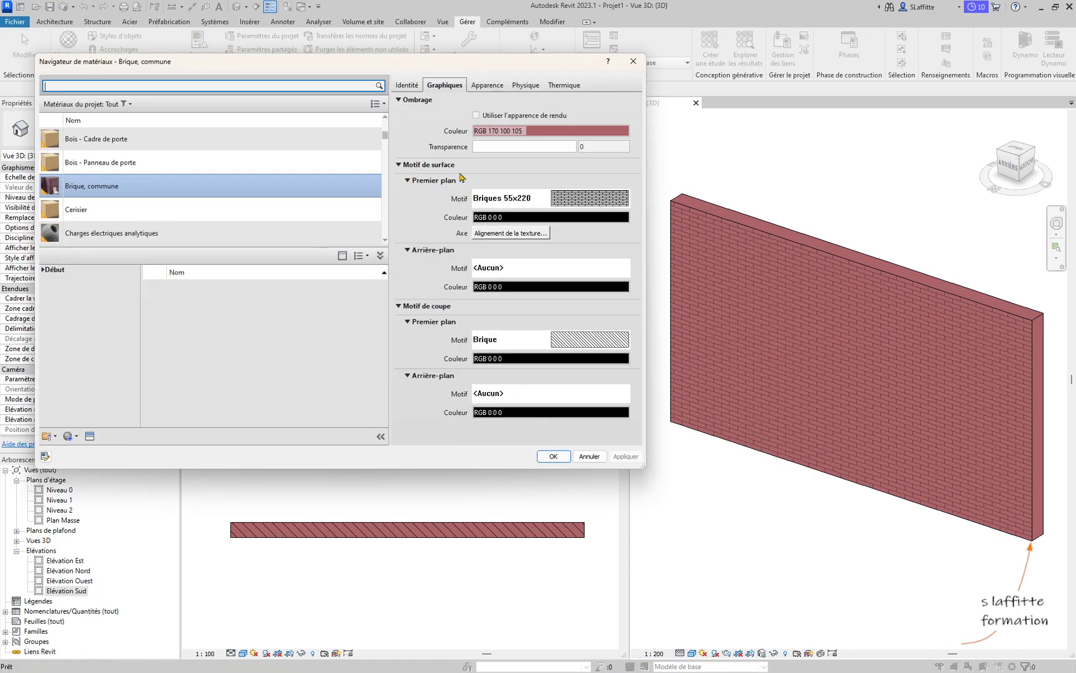
{"action": "left_click", "coordinate": [562, 202]}
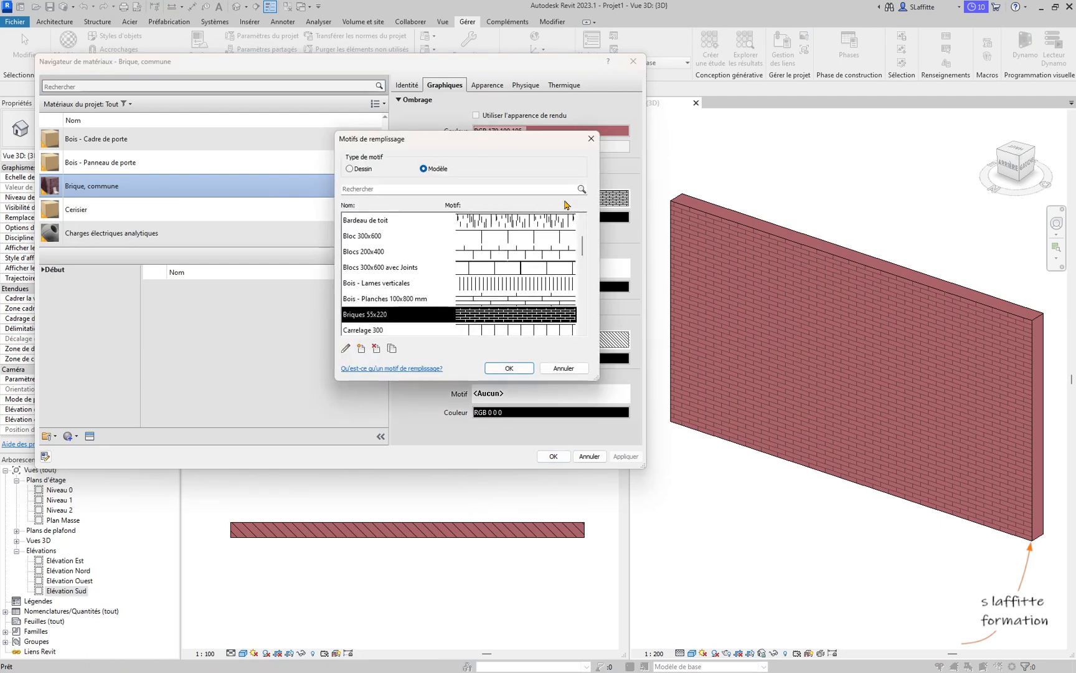
{"action": "left_click", "coordinate": [350, 169]}
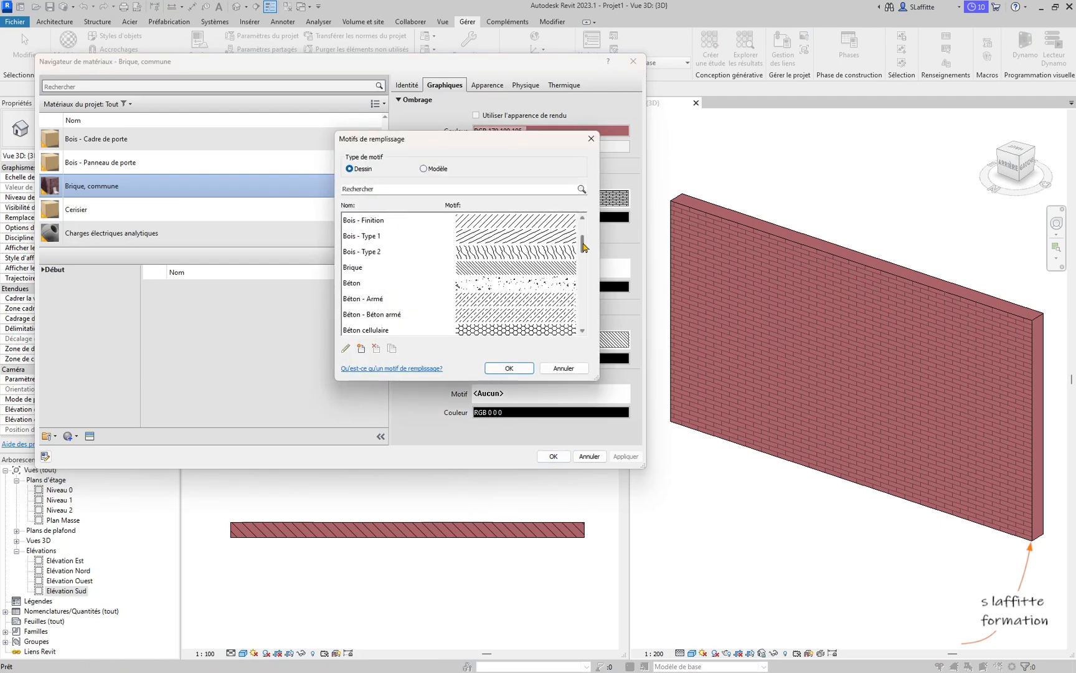
{"action": "left_click_drag", "start_coordinate": [583, 244], "coordinate": [591, 321]}
{"action": "left_click", "coordinate": [355, 302]}
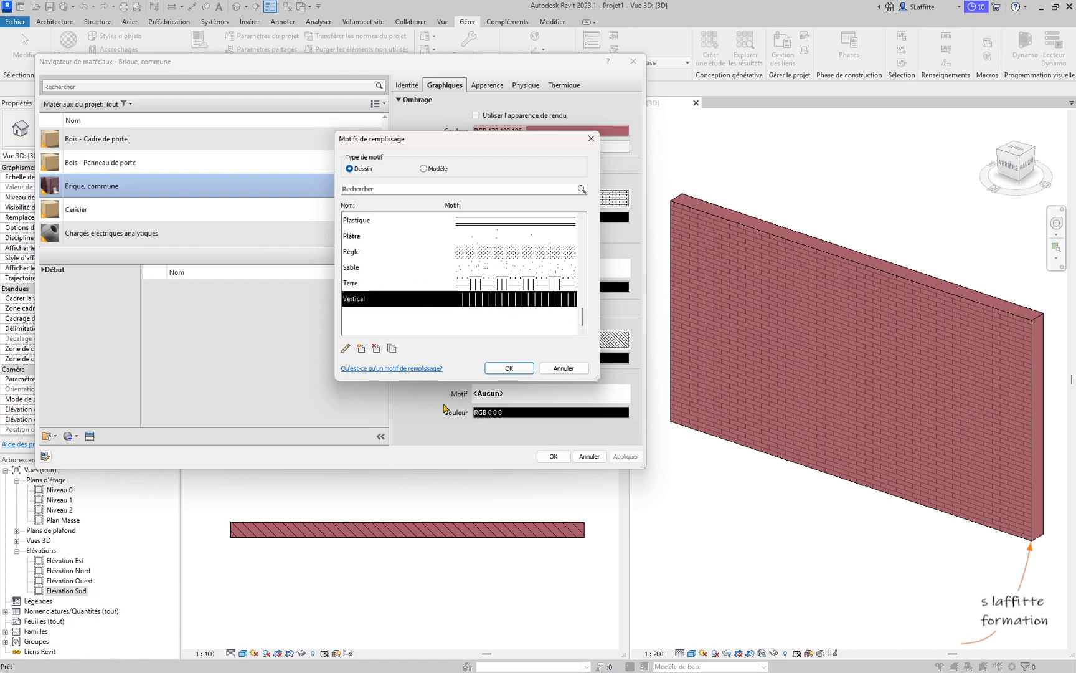
{"action": "left_click", "coordinate": [509, 369]}
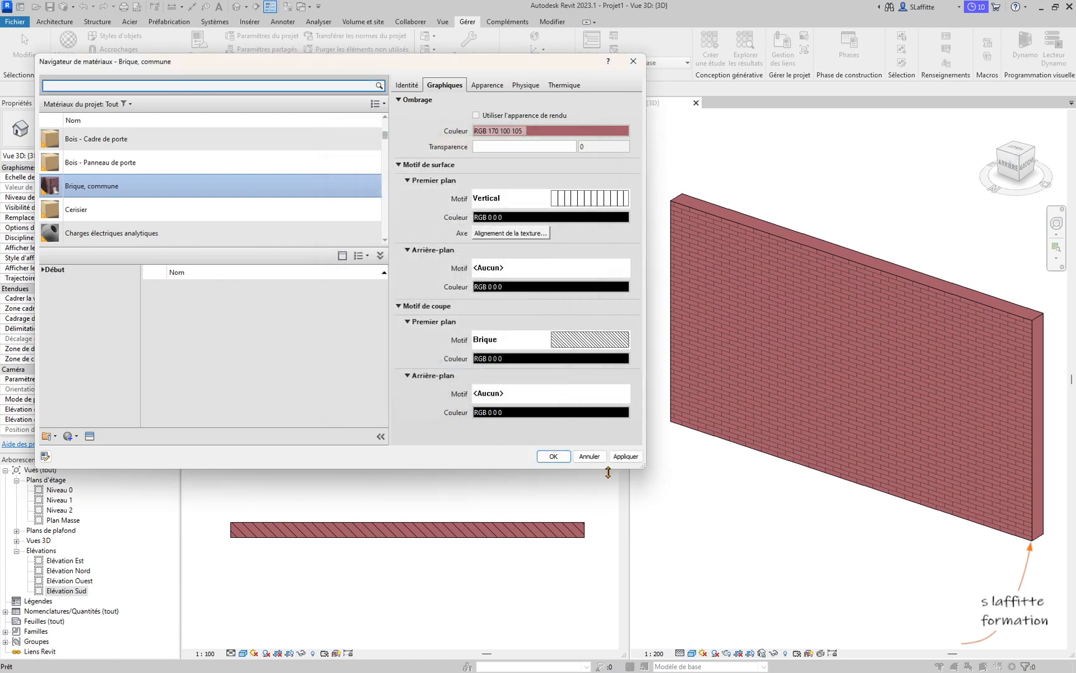
{"action": "left_click", "coordinate": [625, 457]}
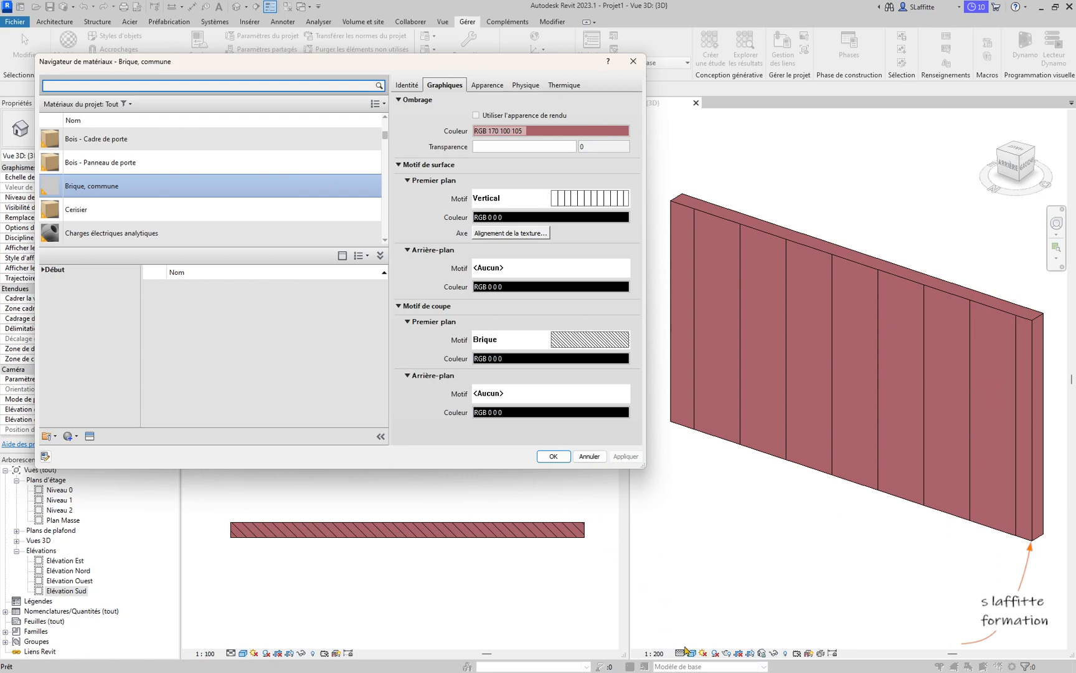
{"action": "left_click", "coordinate": [553, 456]}
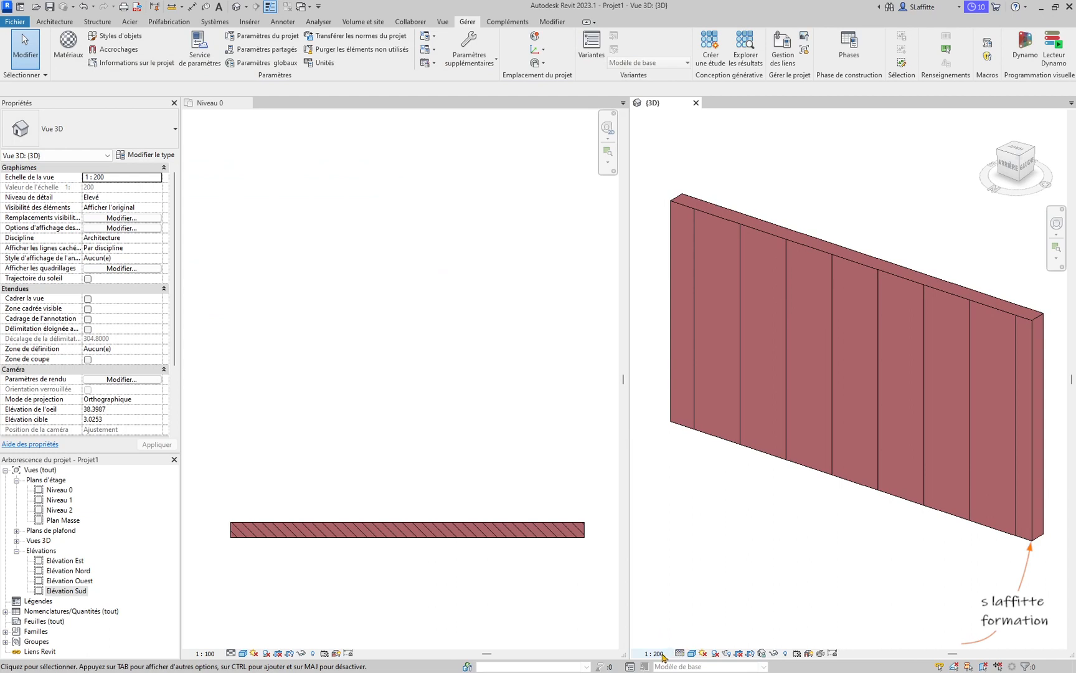
Switch the 3D view's scale to 1:500, 1:50 and back to 1:200 to compare the drafting pattern's spacing.
{"action": "left_click", "coordinate": [660, 654]}
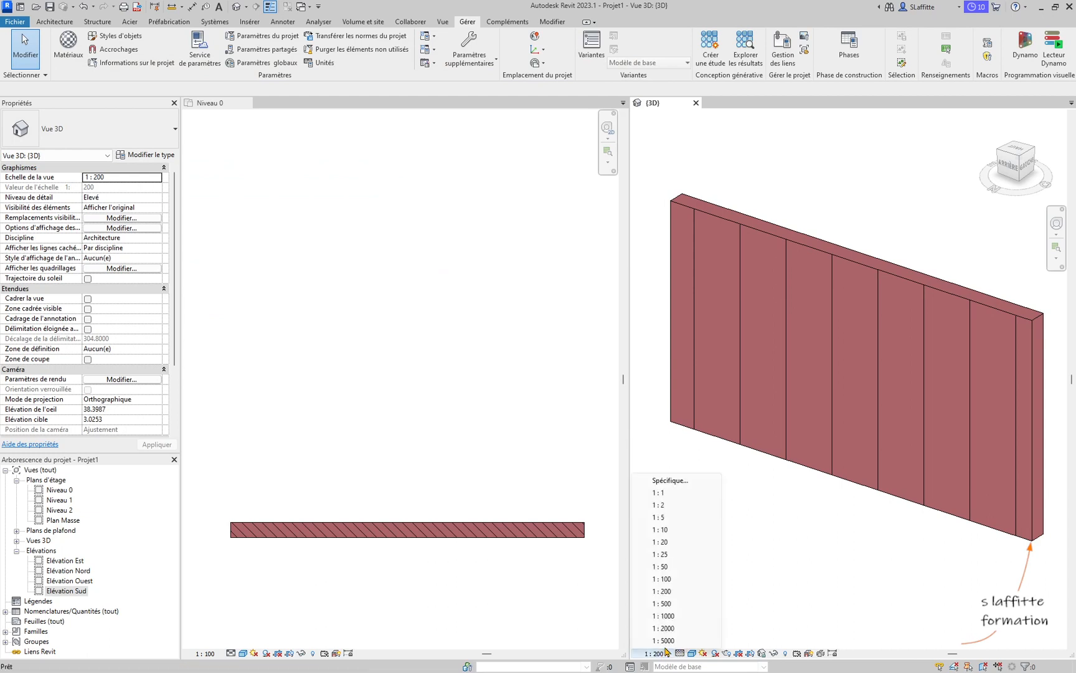
{"action": "left_click", "coordinate": [671, 603]}
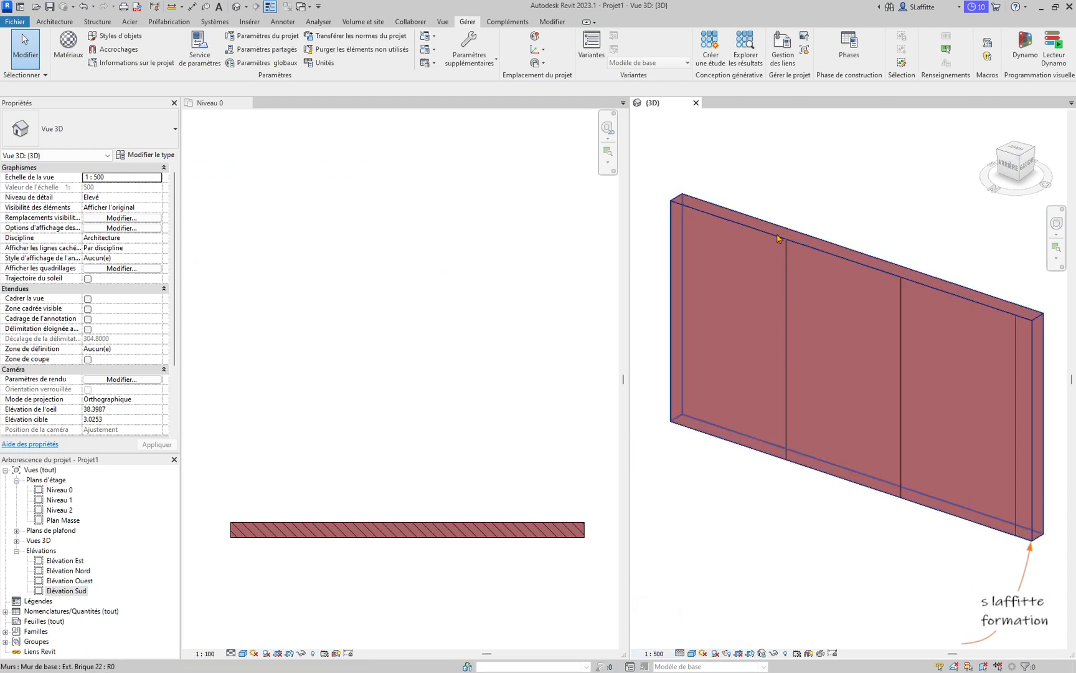
{"action": "left_click", "coordinate": [659, 654]}
{"action": "left_click", "coordinate": [671, 570]}
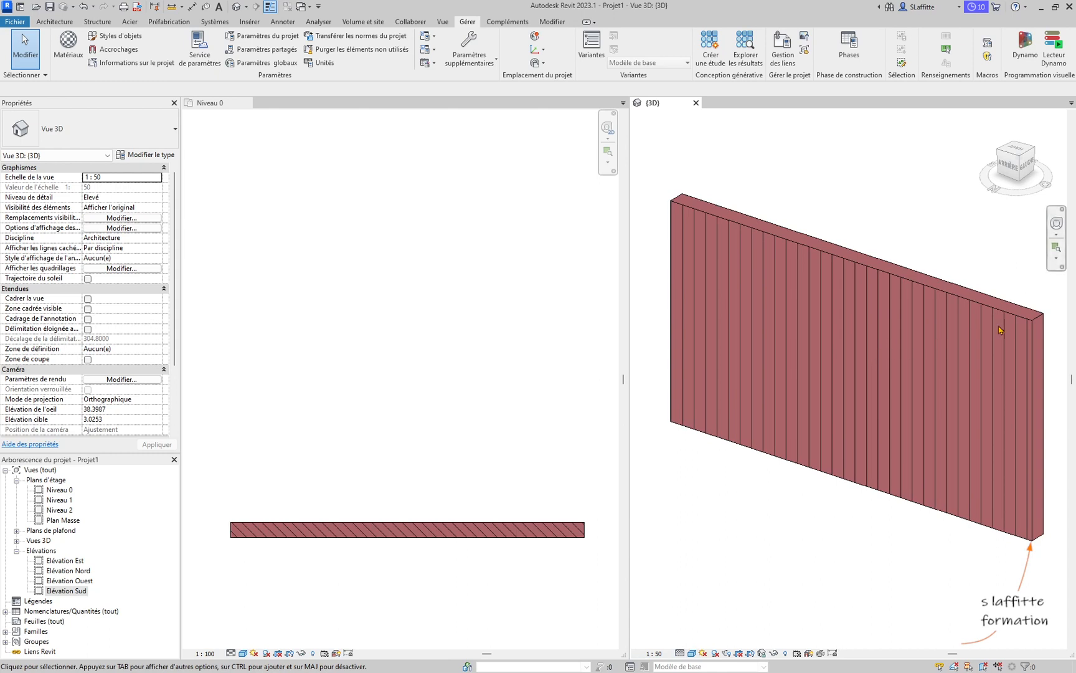
{"action": "left_click", "coordinate": [654, 653]}
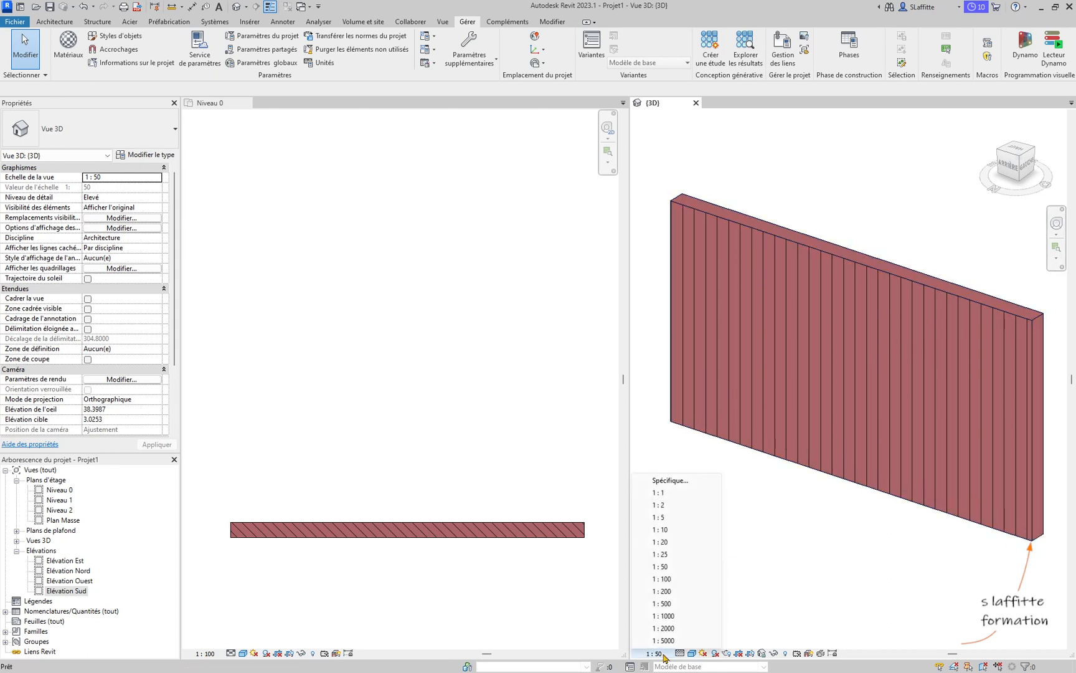
{"action": "left_click", "coordinate": [669, 591]}
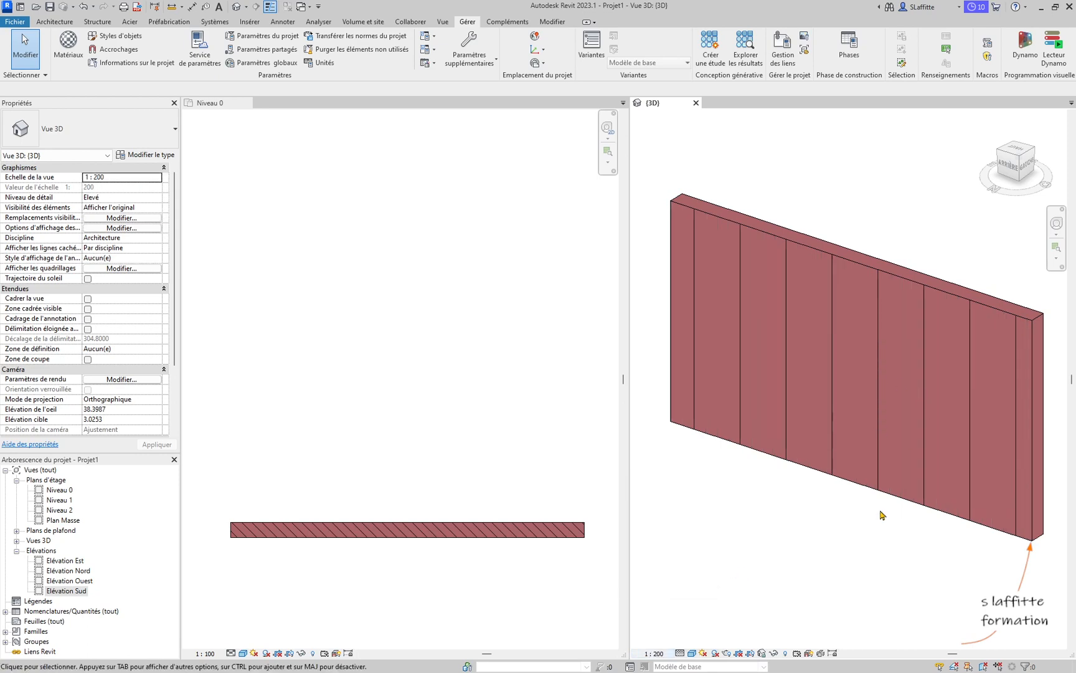
Set the foreground surface pattern of the Brique, commune material to the Modèle pattern Briques 55x220.
{"action": "left_click", "coordinate": [69, 43]}
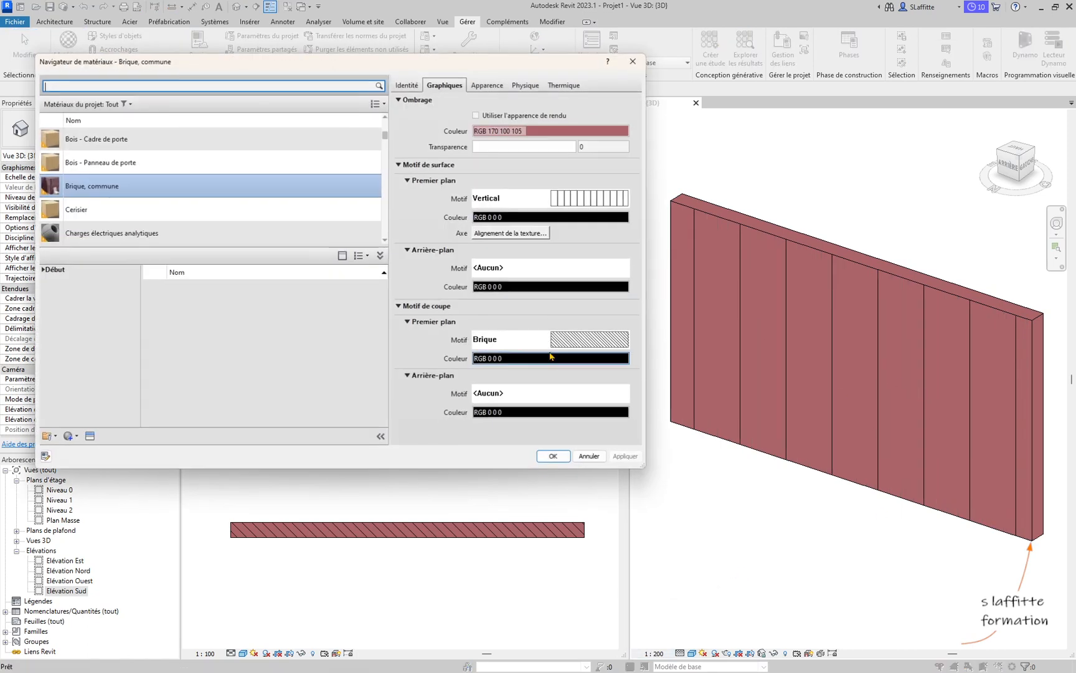
{"action": "left_click", "coordinate": [521, 200]}
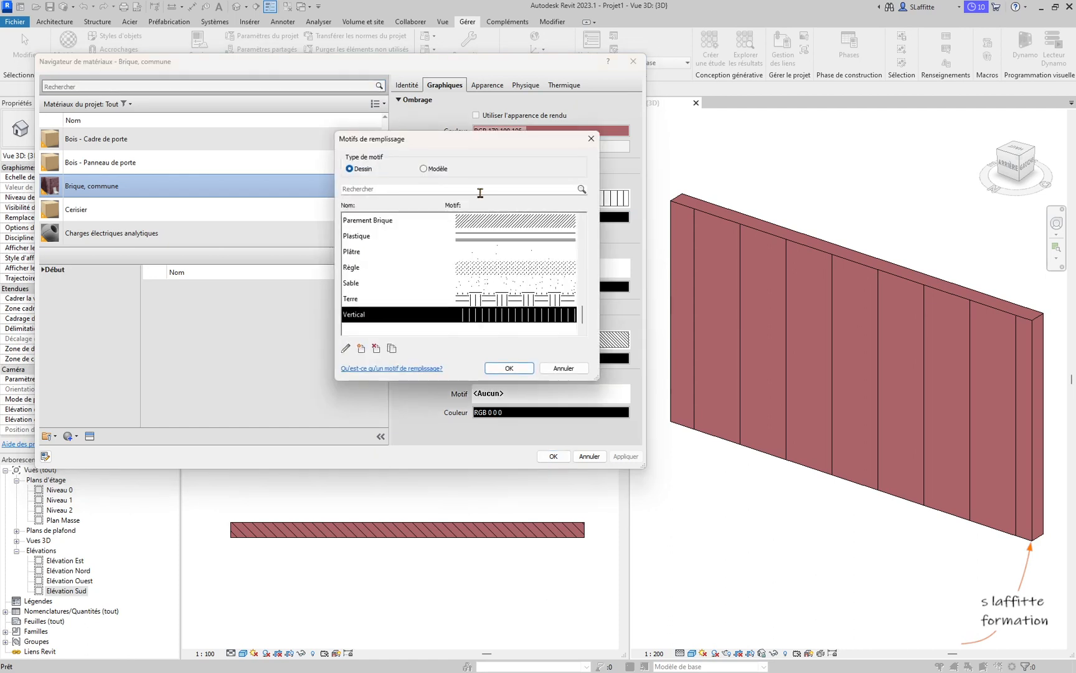
{"action": "left_click", "coordinate": [441, 170]}
{"action": "scroll", "coordinate": [536, 283], "scroll_direction": "up", "scroll_amount": 5}
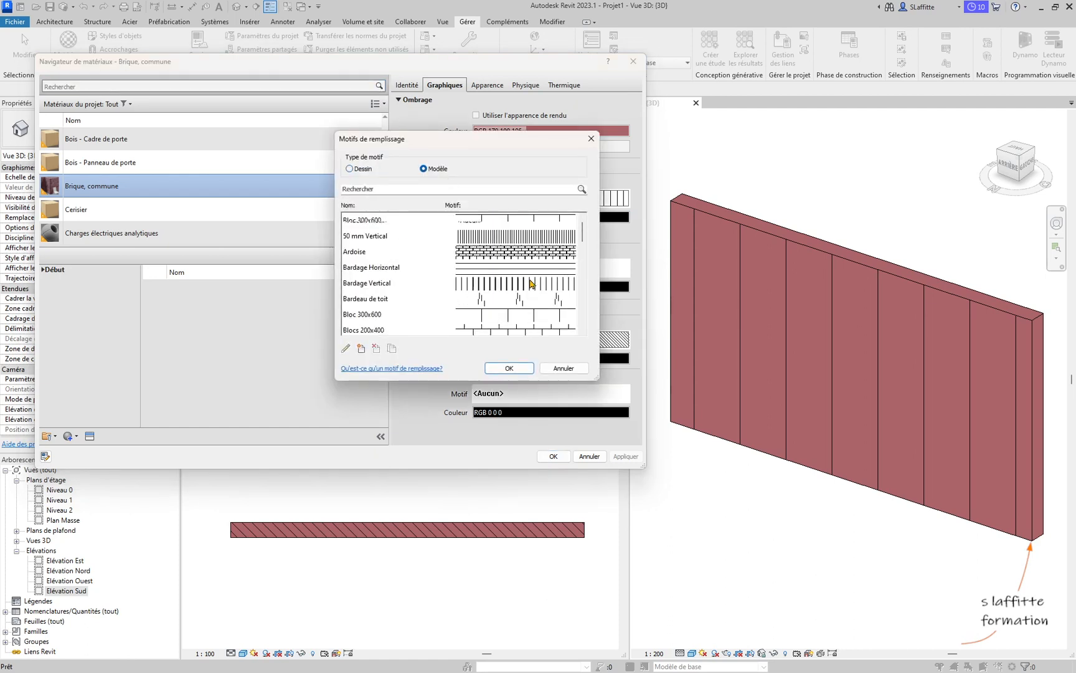
{"action": "scroll", "coordinate": [402, 276], "scroll_direction": "down", "scroll_amount": 2}
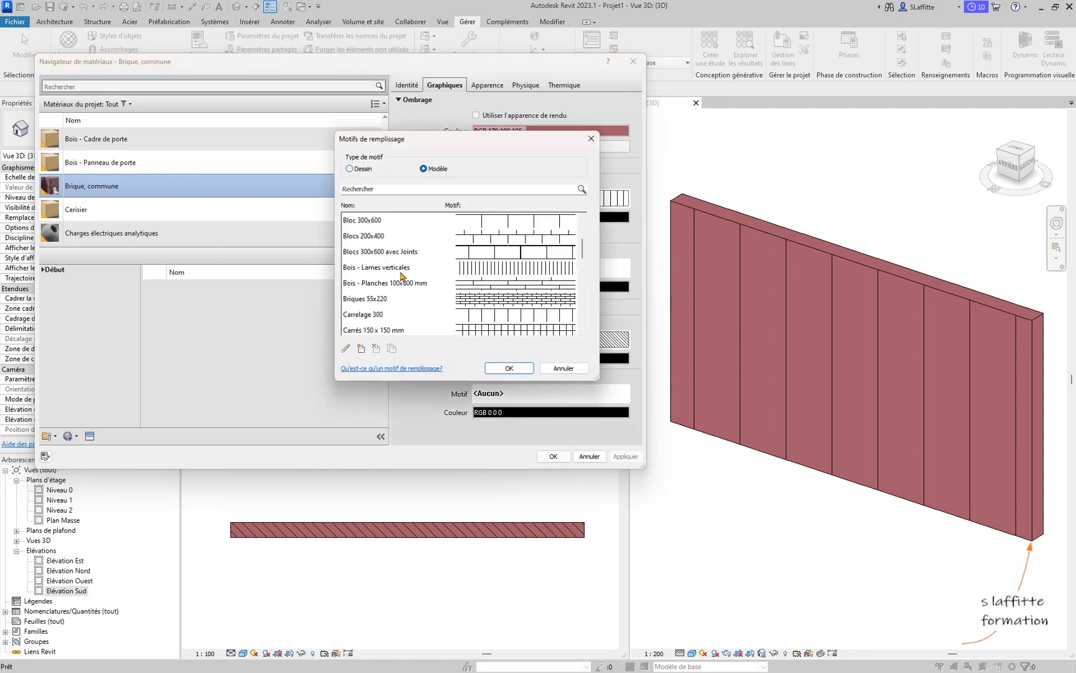
{"action": "left_click", "coordinate": [391, 300]}
{"action": "left_click", "coordinate": [509, 368]}
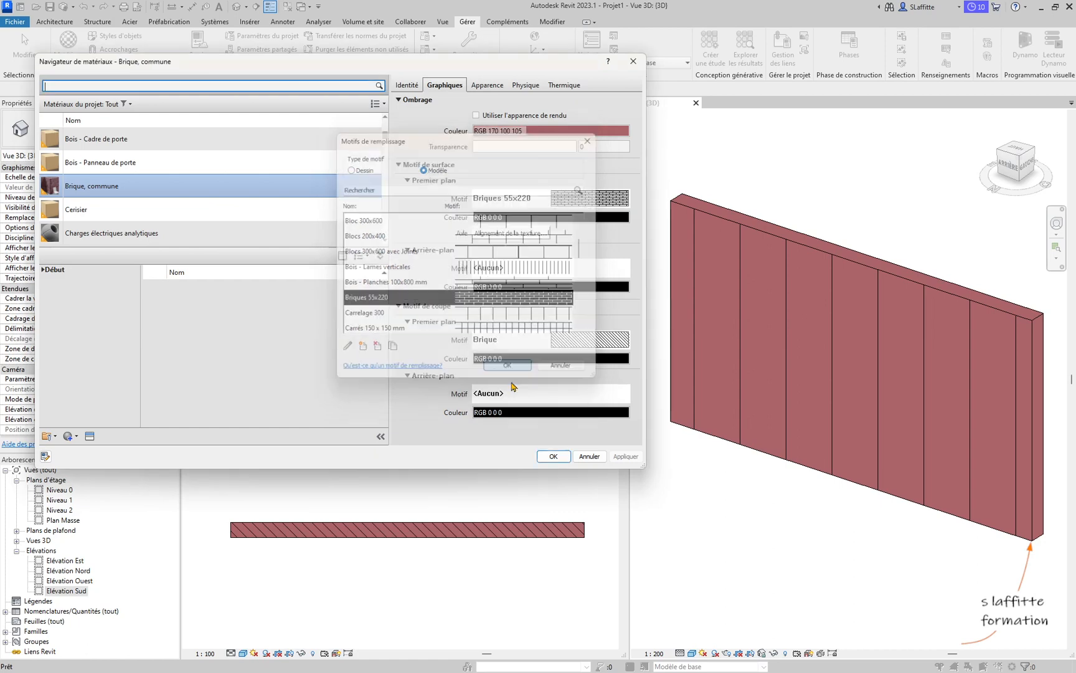
Apply the Briques 55x220 surface pattern, and browse the Dessin patterns for the foreground cut pattern, keeping Brique.
{"action": "left_click", "coordinate": [625, 456]}
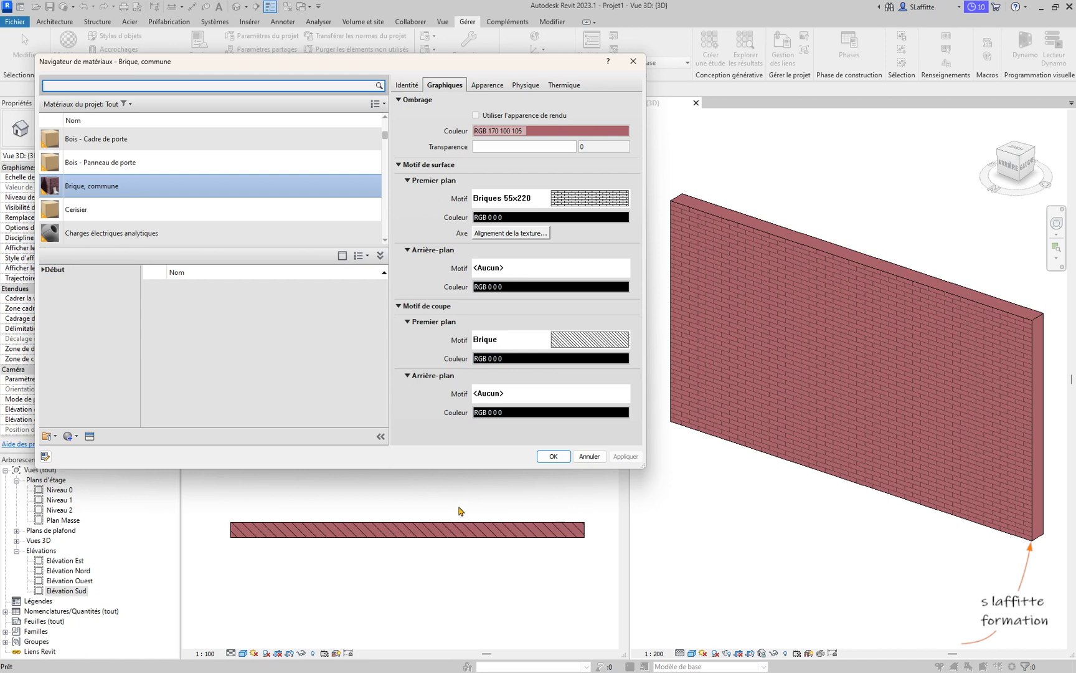
{"action": "left_click", "coordinate": [559, 344]}
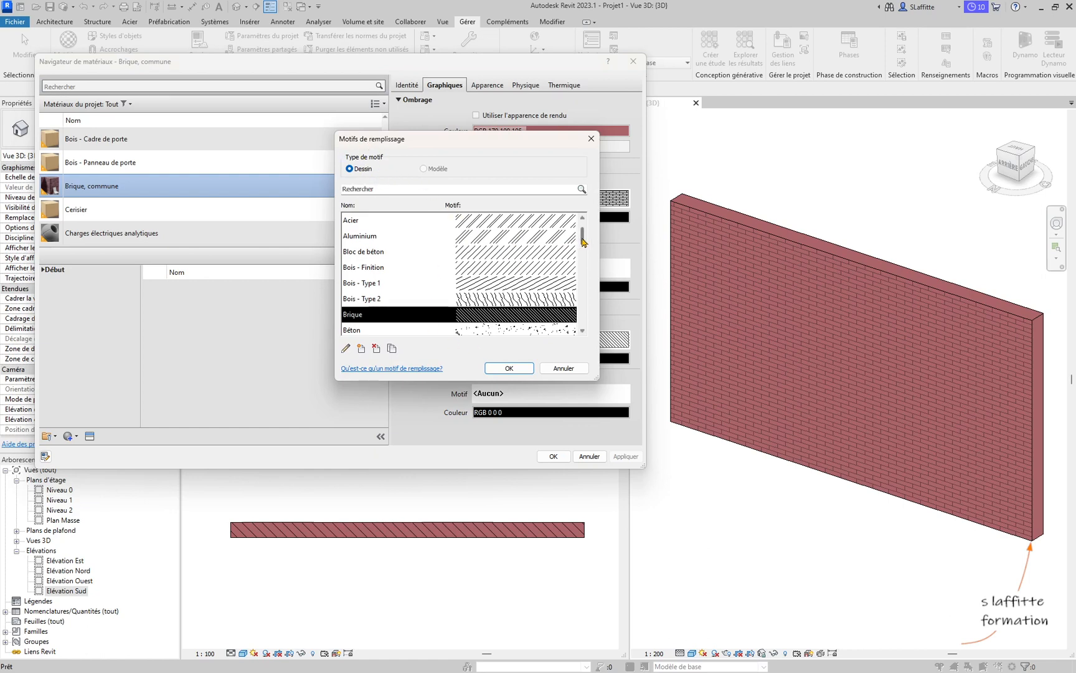
{"action": "mouse_move", "coordinate": [584, 241]}
{"action": "left_mouse_down"}
{"action": "mouse_move", "coordinate": [592, 299]}
{"action": "mouse_move", "coordinate": [579, 249]}
{"action": "left_mouse_up"}
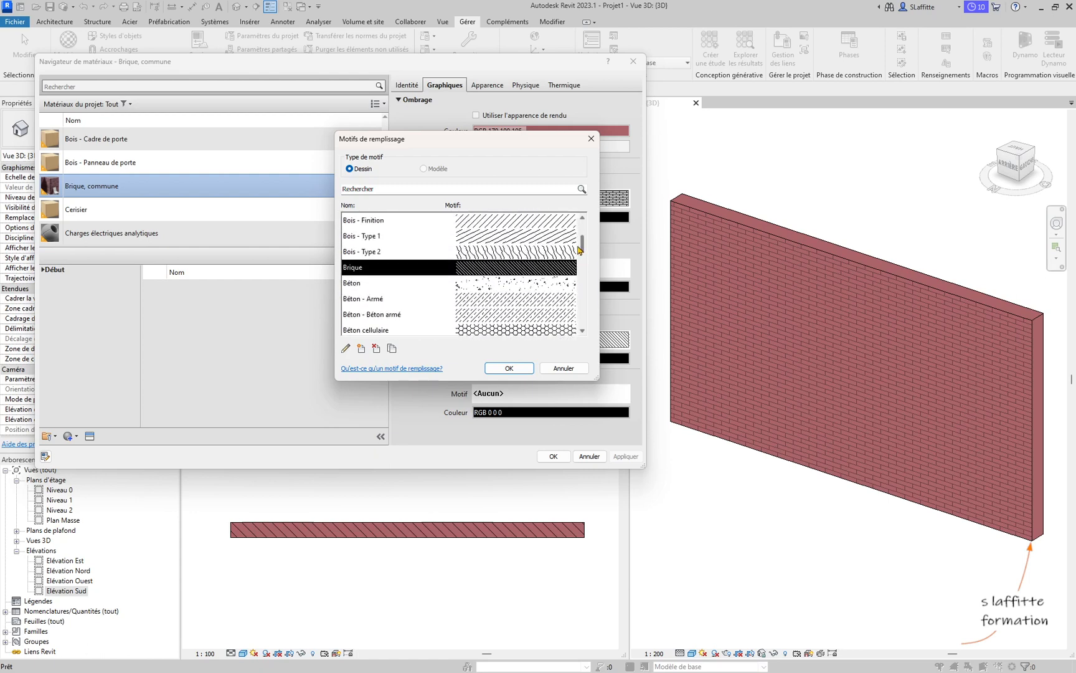
{"action": "left_click", "coordinate": [515, 368]}
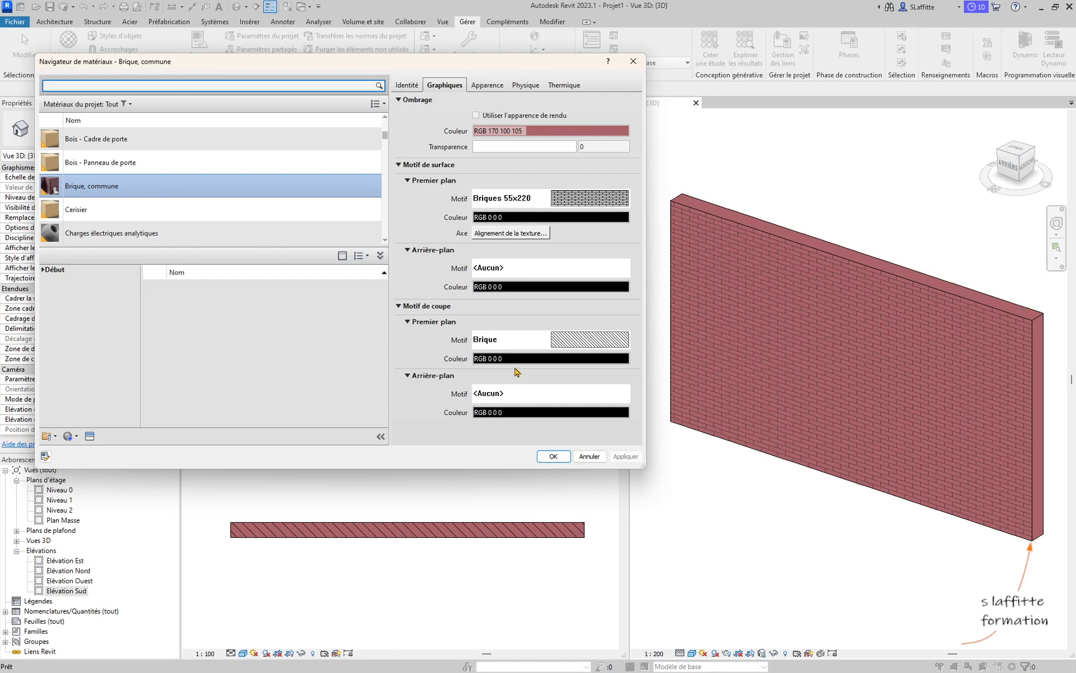
Close the material browser and set the Niveau 0 plan view's visual style to Ligne cachée.
{"action": "left_click", "coordinate": [573, 457]}
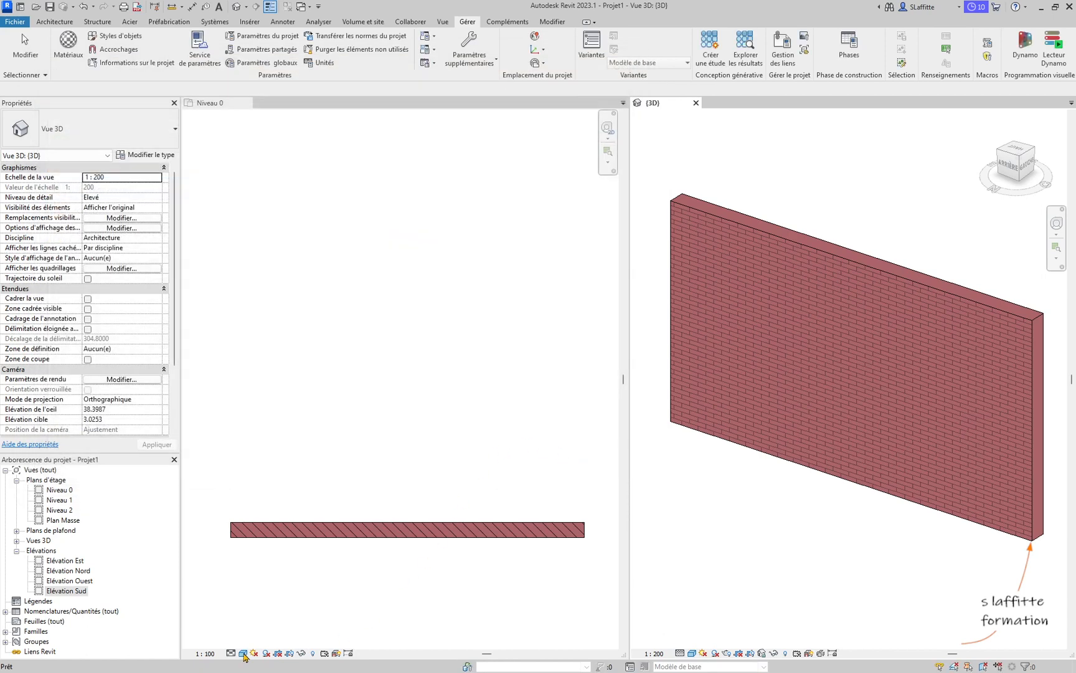
{"action": "left_click", "coordinate": [244, 654]}
{"action": "left_click", "coordinate": [243, 654]}
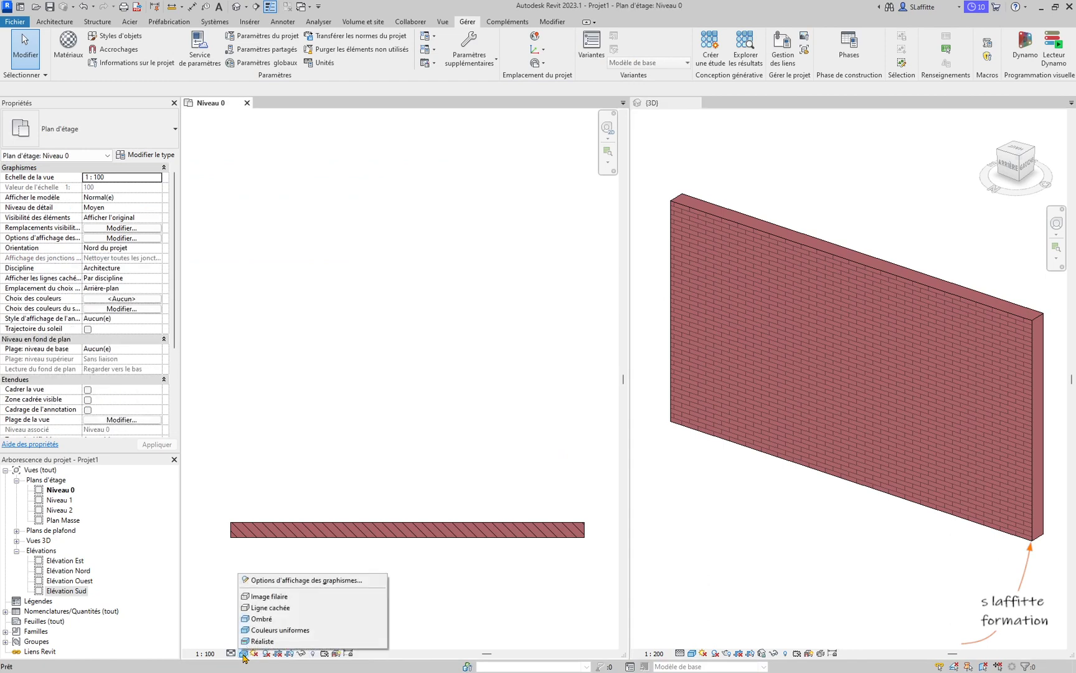
{"action": "left_click", "coordinate": [269, 608]}
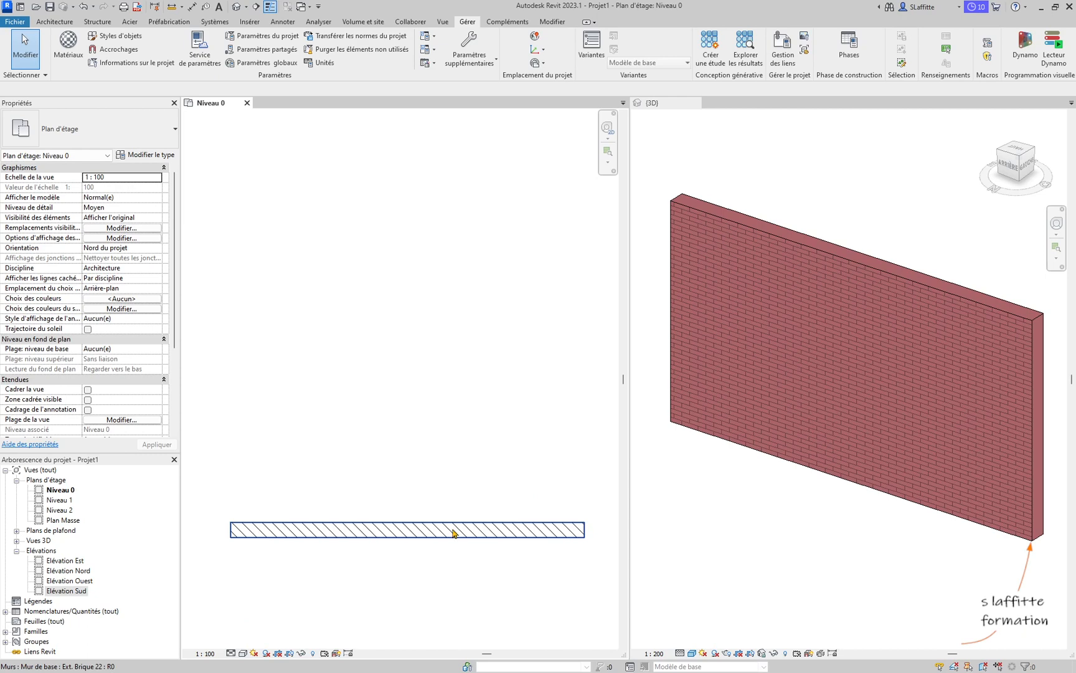
Set the background cut pattern of the Brique, commune material to <Remplissage de solide>.
{"action": "left_click", "coordinate": [66, 58]}
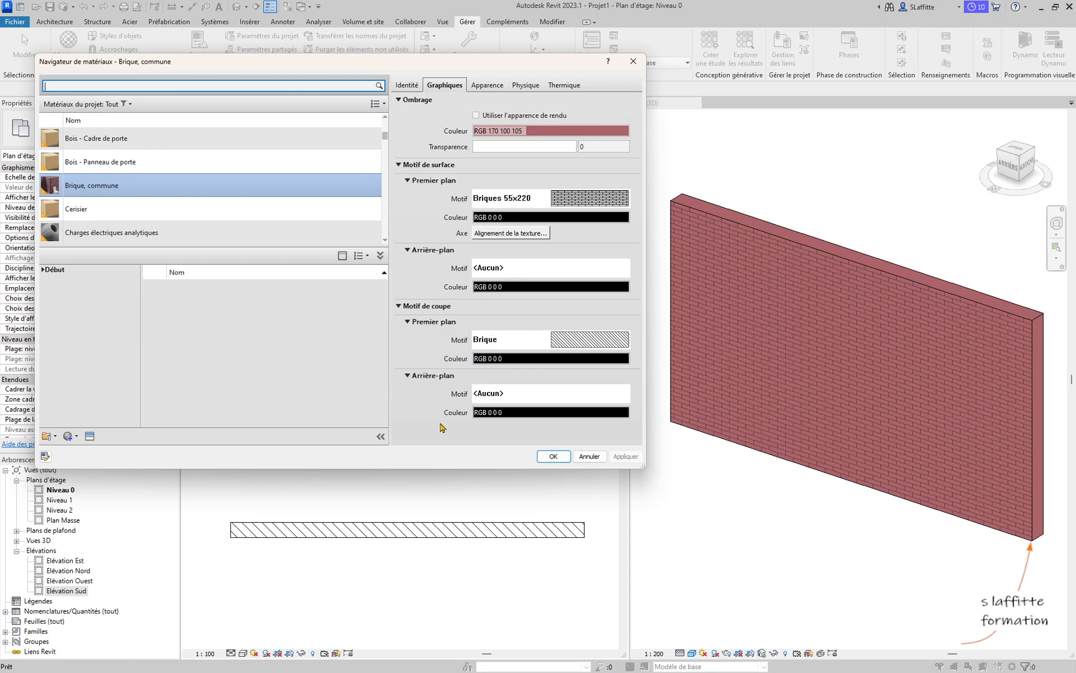
{"action": "left_click", "coordinate": [498, 397]}
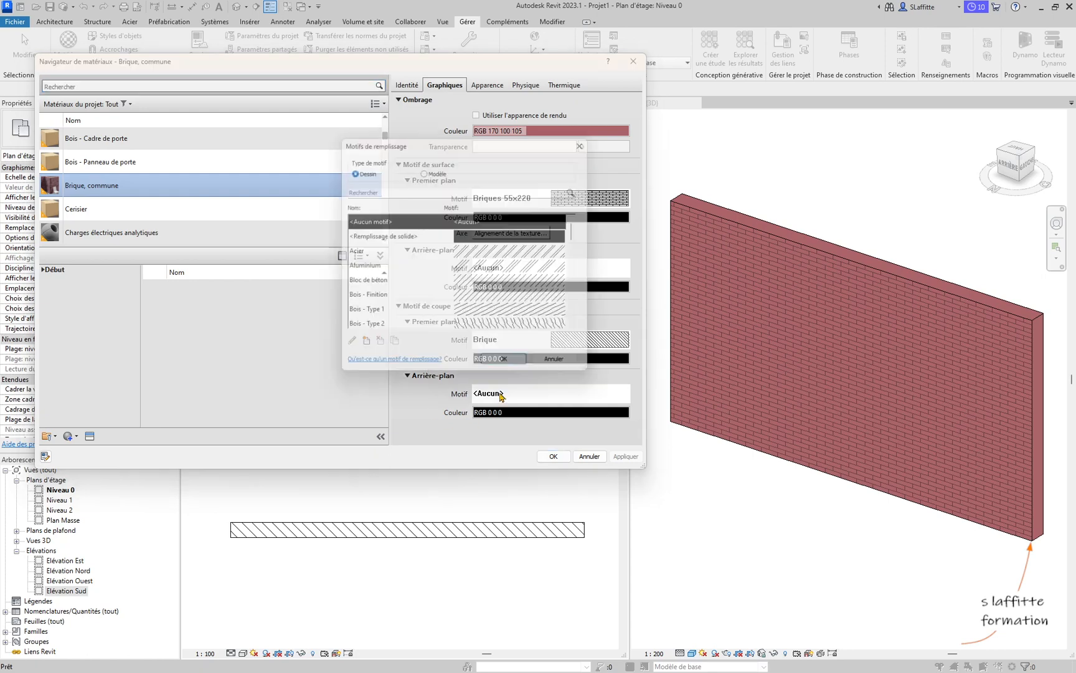
{"action": "left_click", "coordinate": [387, 238]}
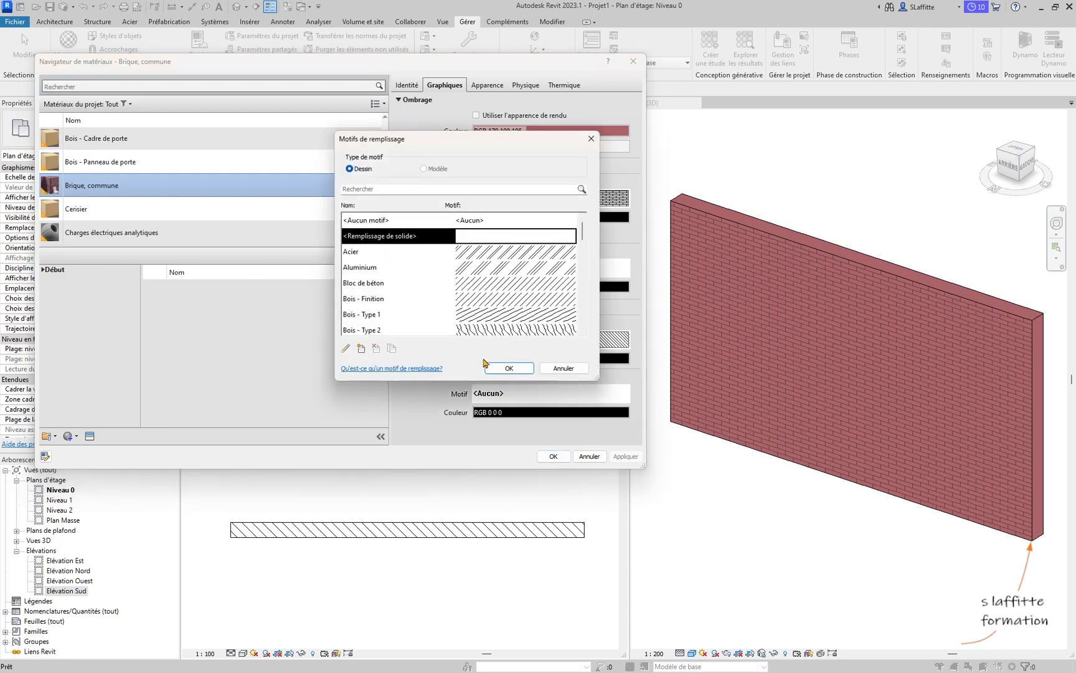
{"action": "left_click", "coordinate": [509, 369]}
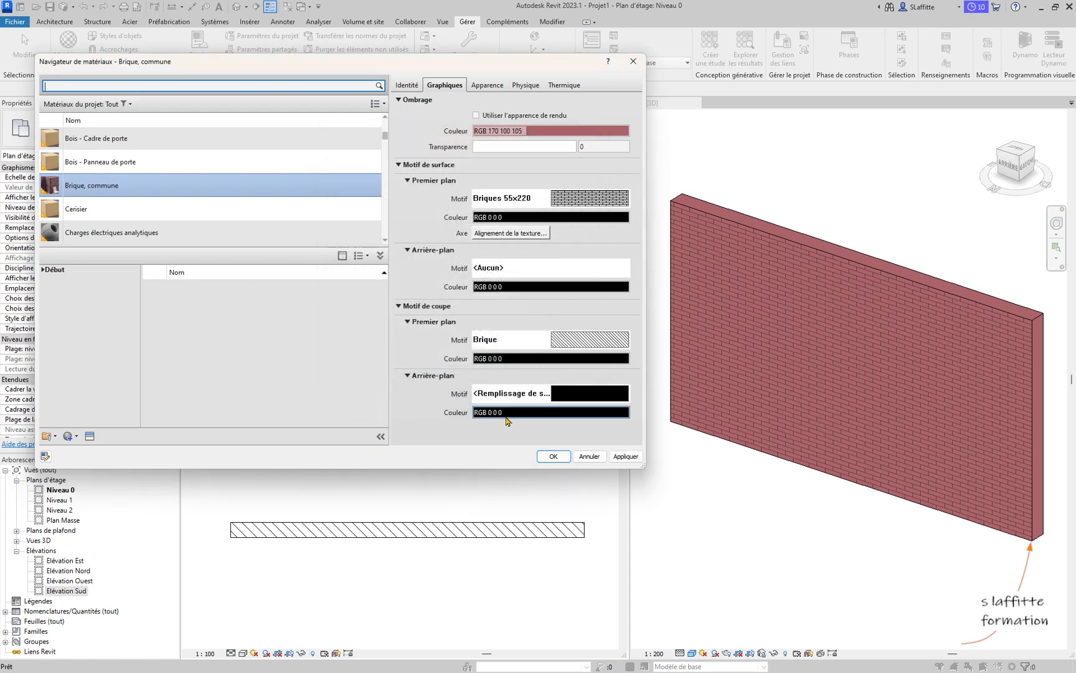
Set the background cut pattern's colour to green, RGB 0 255 0, and apply it to the material.
{"action": "left_click", "coordinate": [508, 413]}
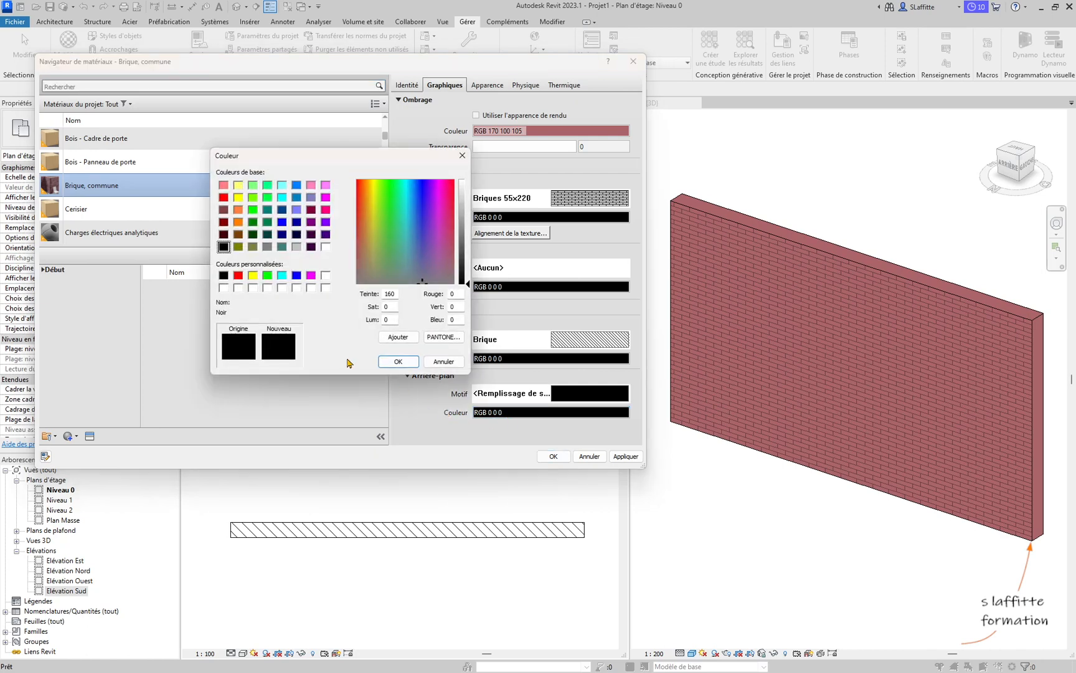
{"action": "left_click", "coordinate": [268, 277]}
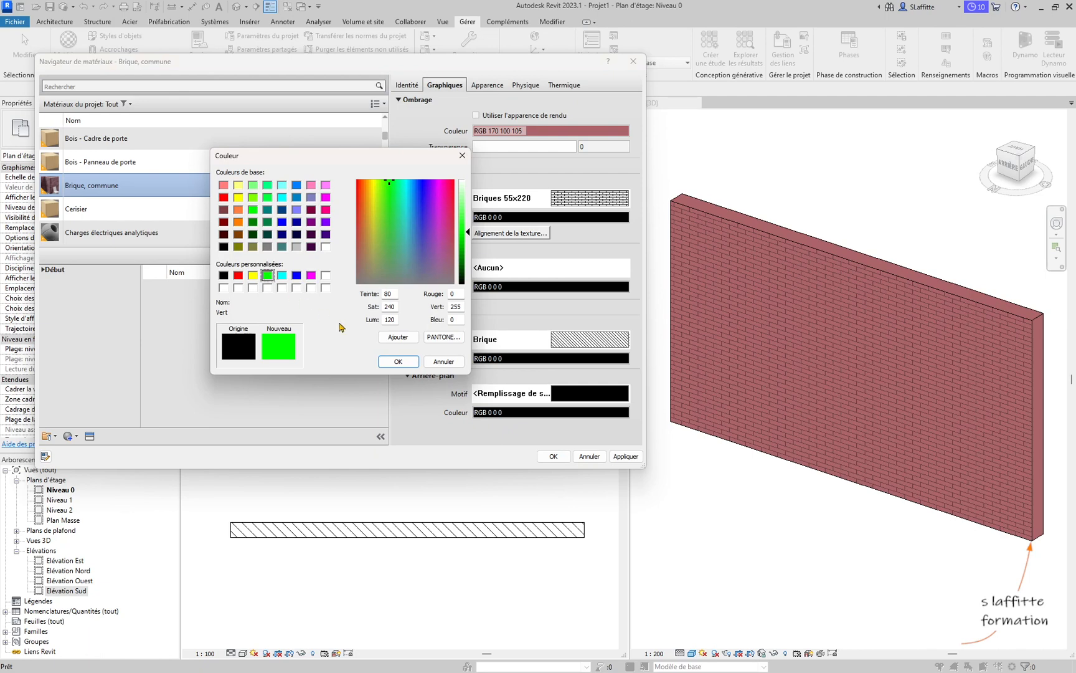
{"action": "left_click", "coordinate": [398, 361]}
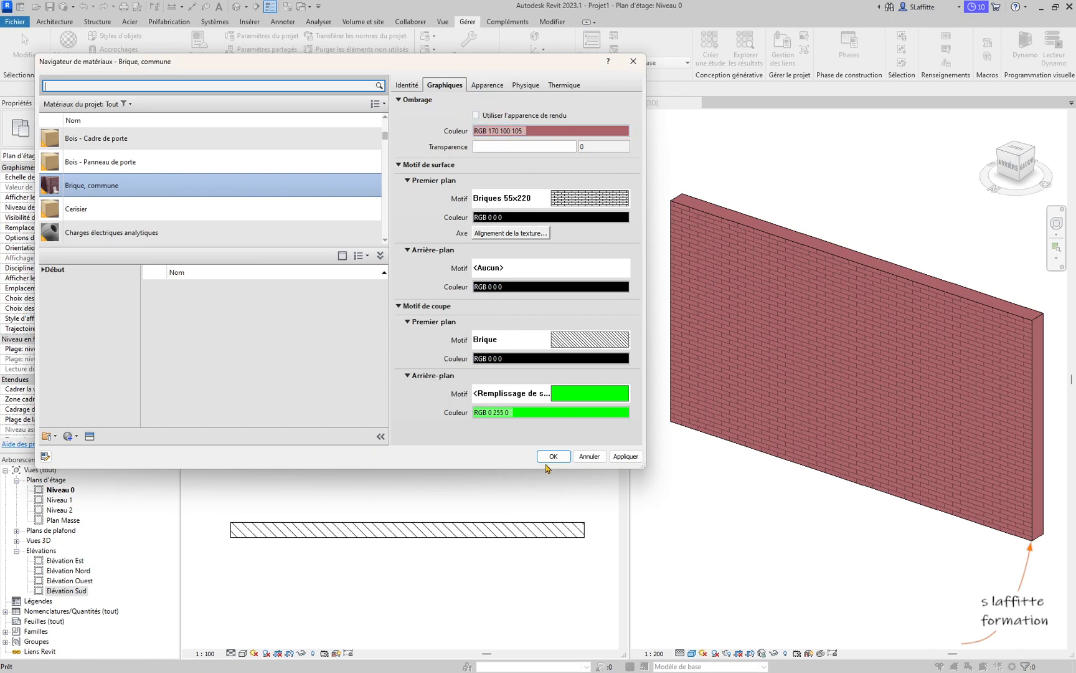
{"action": "left_click", "coordinate": [626, 456]}
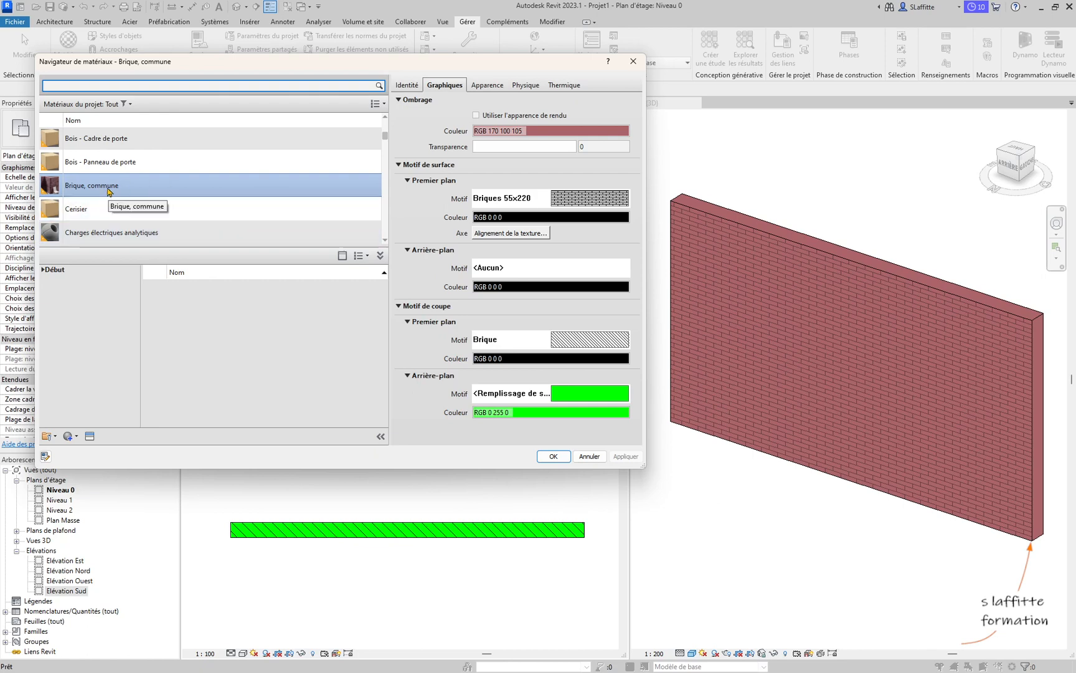
Check the appearance of Brique, commune and duplicate the material using shared resources, accepting the default name.
{"action": "left_click", "coordinate": [475, 86]}
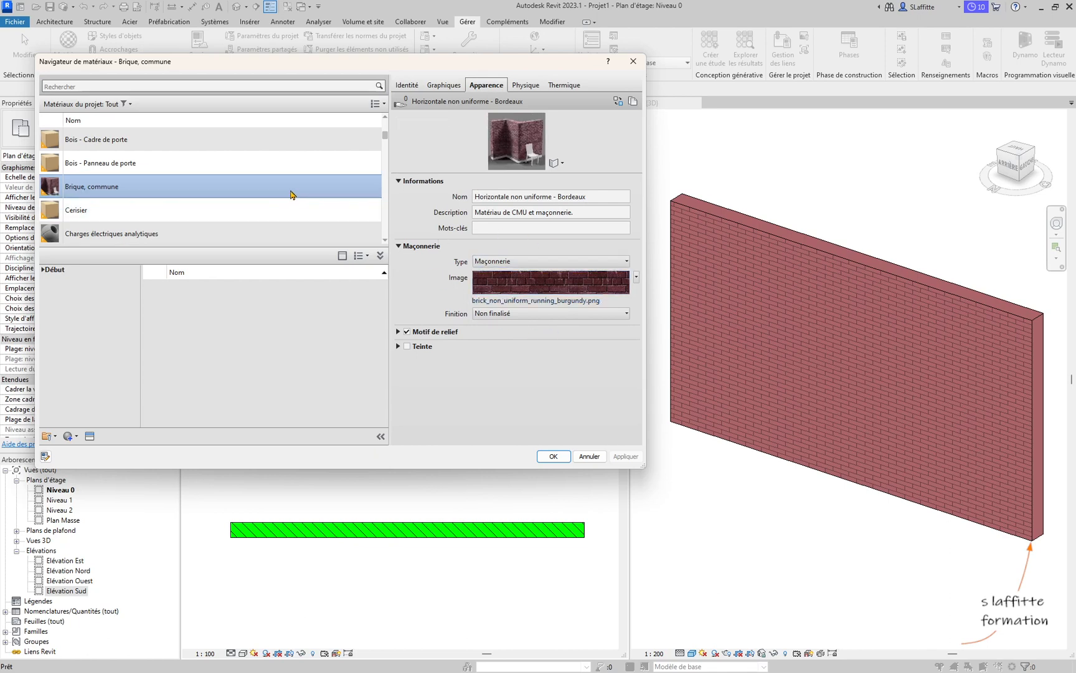
{"action": "right_click", "coordinate": [133, 192]}
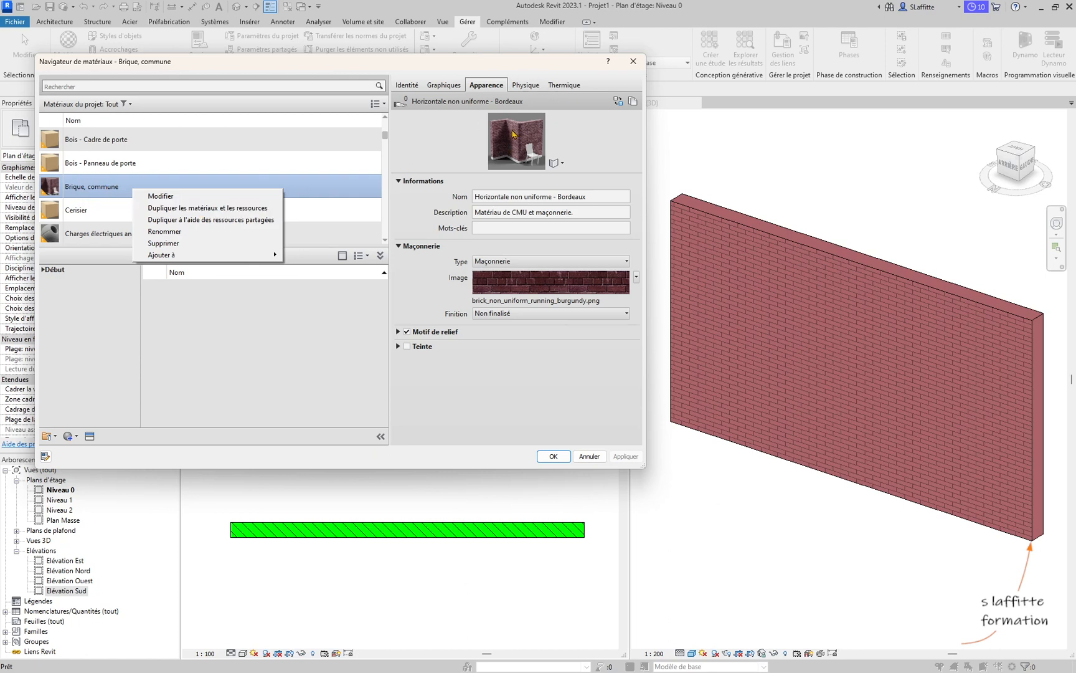
{"action": "left_click", "coordinate": [198, 221]}
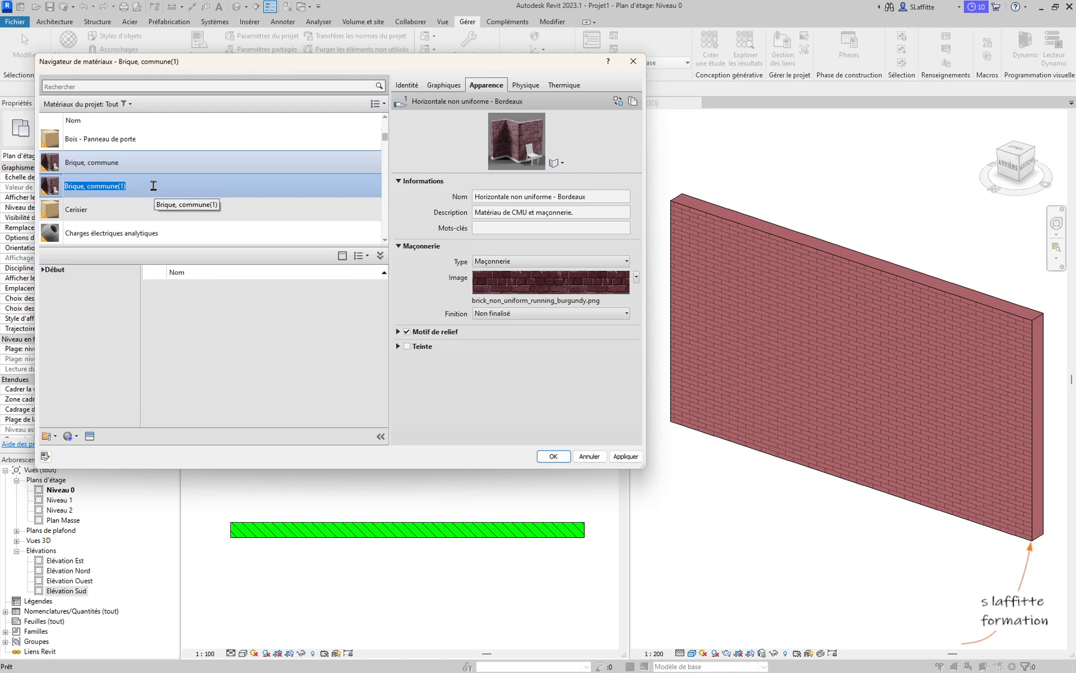
{"action": "key", "text": "Return"}
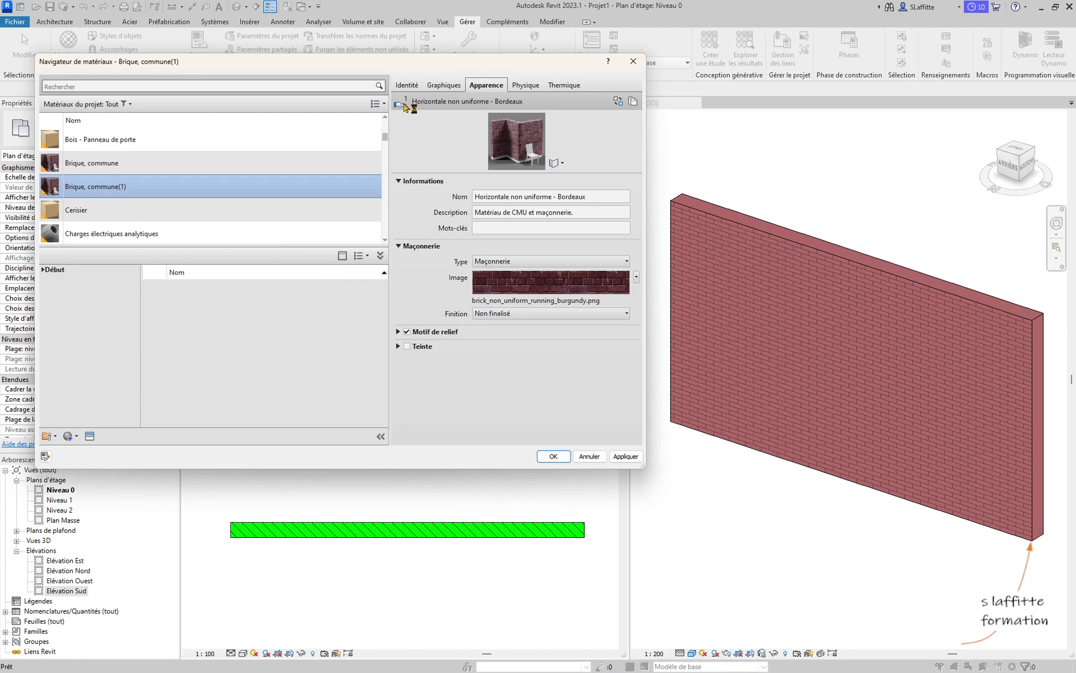
Duplicate the original Brique, commune material together with its resources, so the copy gets its own appearance asset.
{"action": "left_click", "coordinate": [254, 147]}
{"action": "left_click", "coordinate": [145, 165]}
{"action": "right_click", "coordinate": [145, 165]}
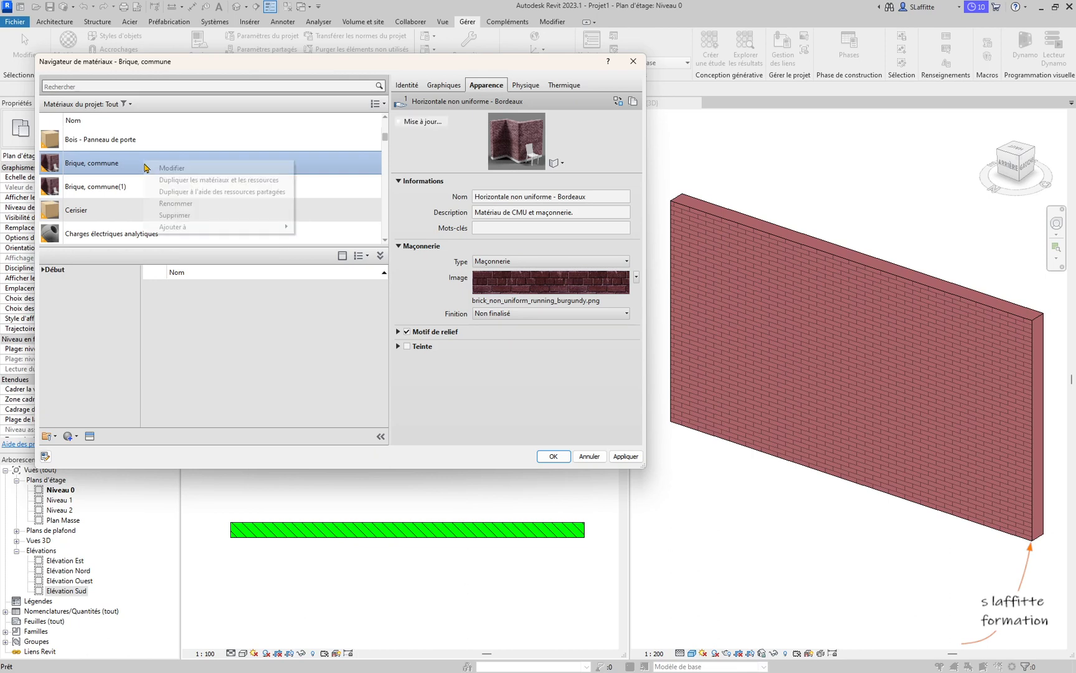
{"action": "left_click", "coordinate": [200, 181]}
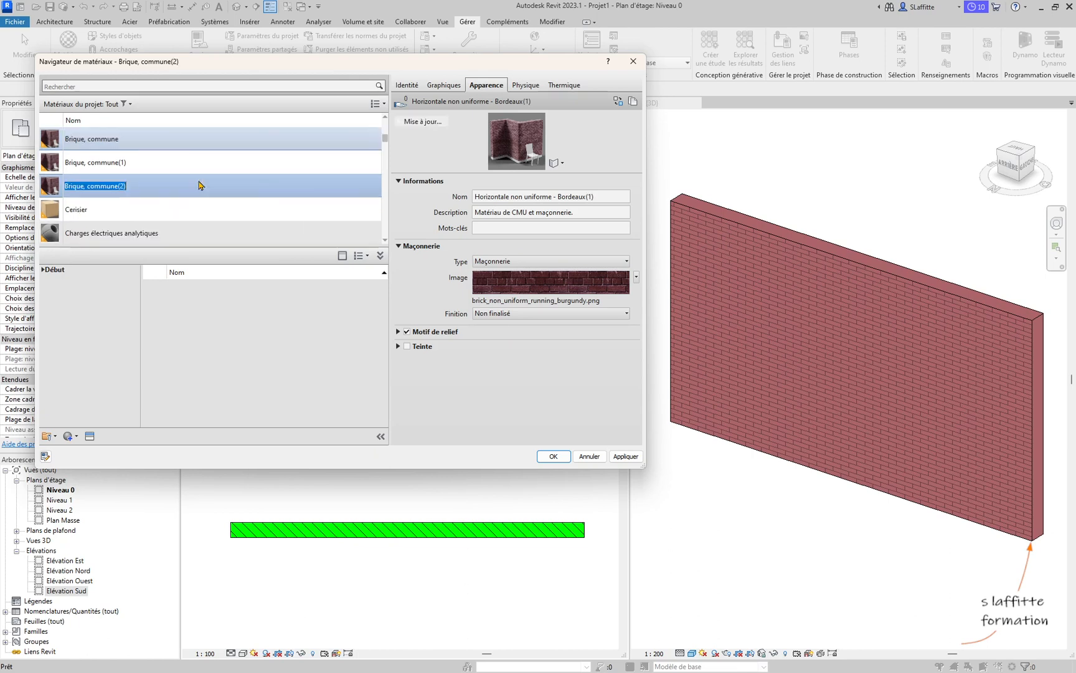
{"action": "left_click", "coordinate": [132, 192]}
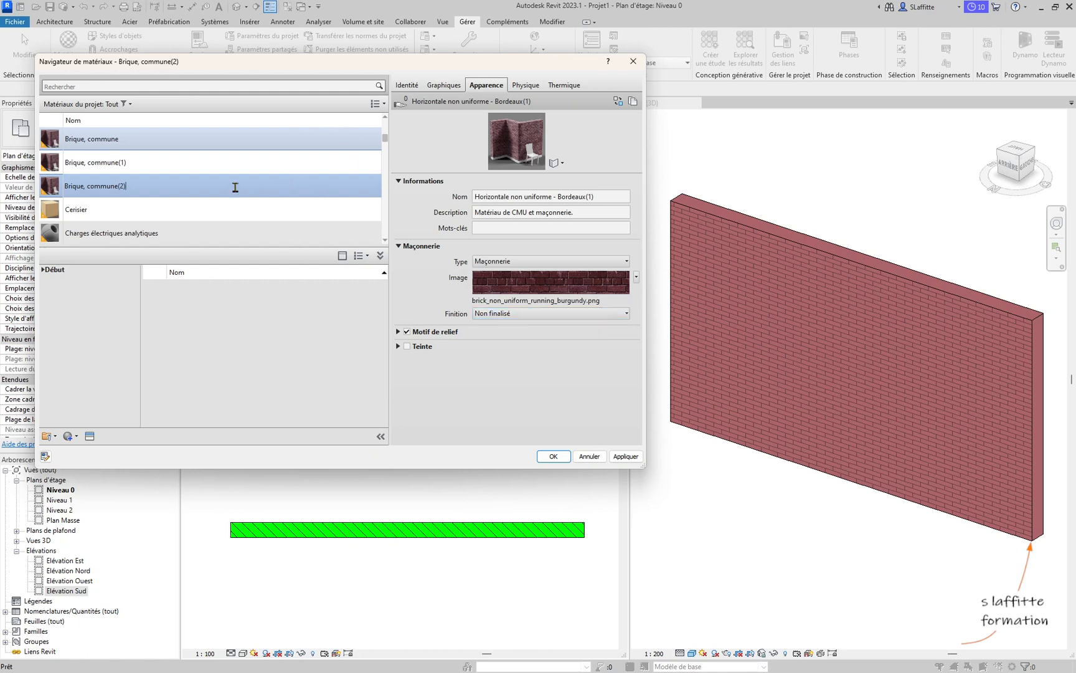
Reselect the original Brique, commune material, compare its duplication options and review its graphics settings.
{"action": "right_click", "coordinate": [111, 142]}
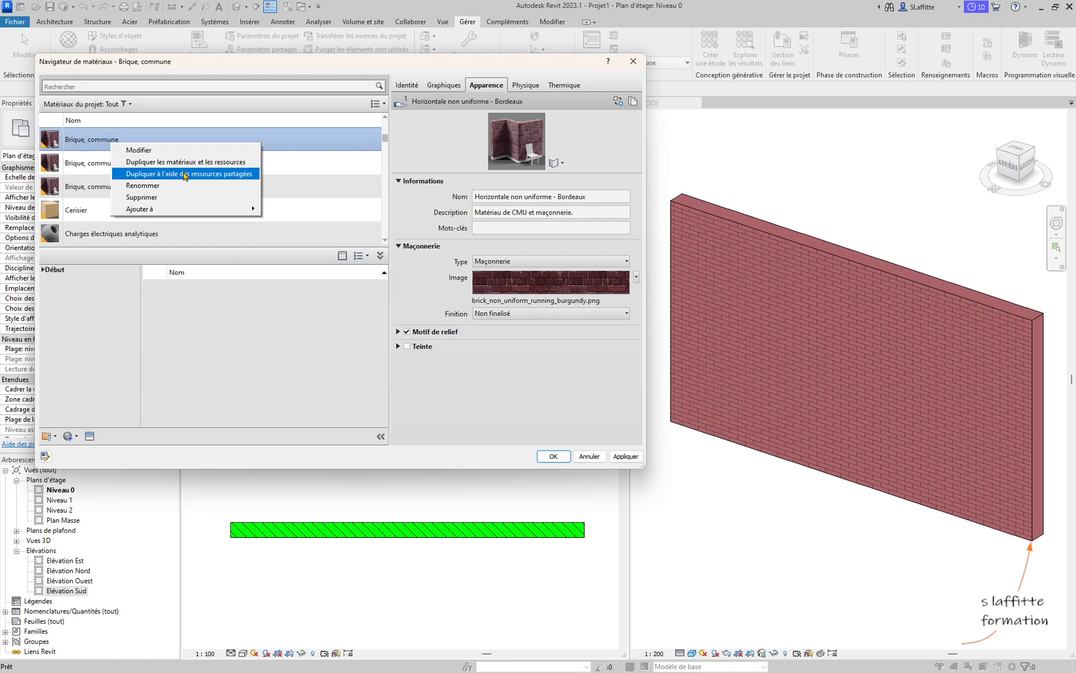
{"action": "left_click", "coordinate": [339, 68]}
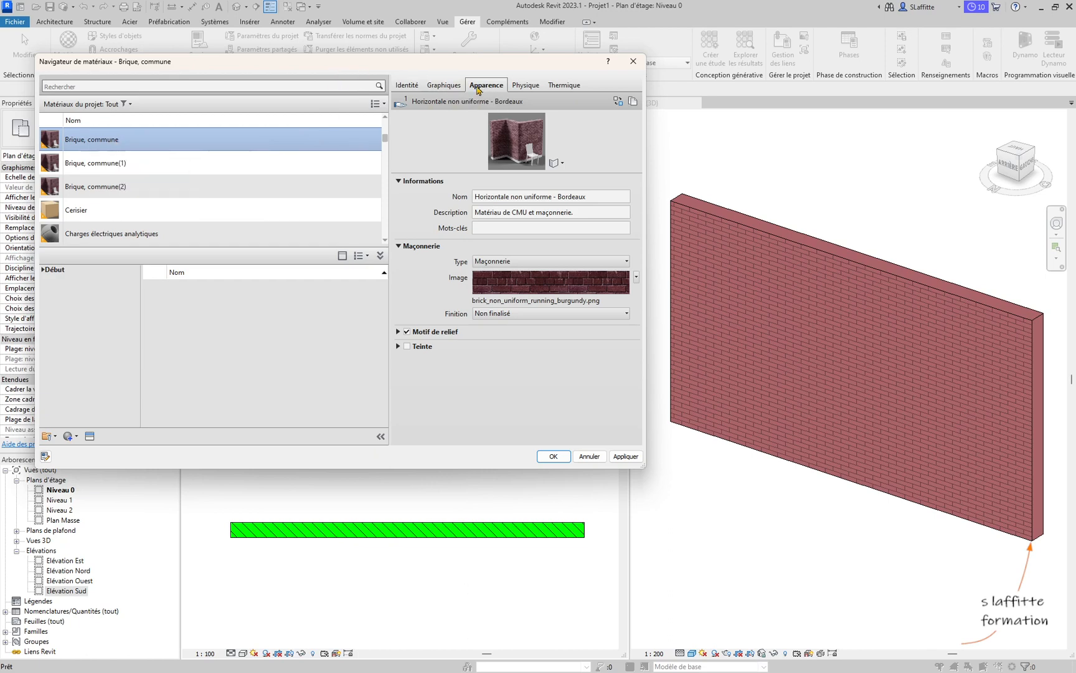
{"action": "left_click", "coordinate": [444, 89]}
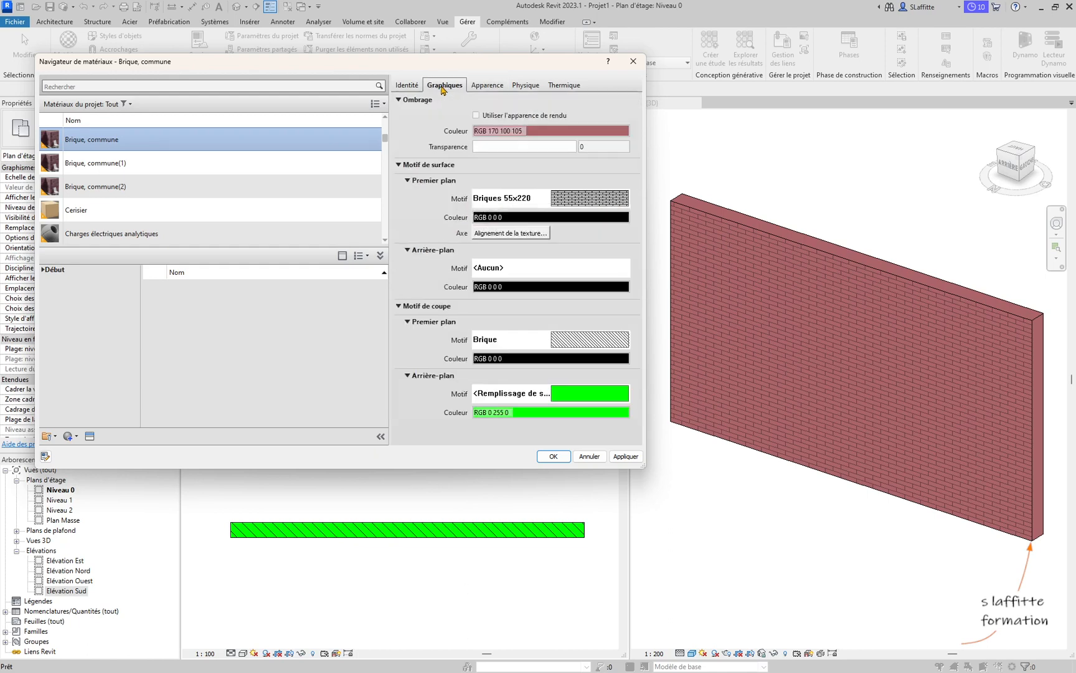